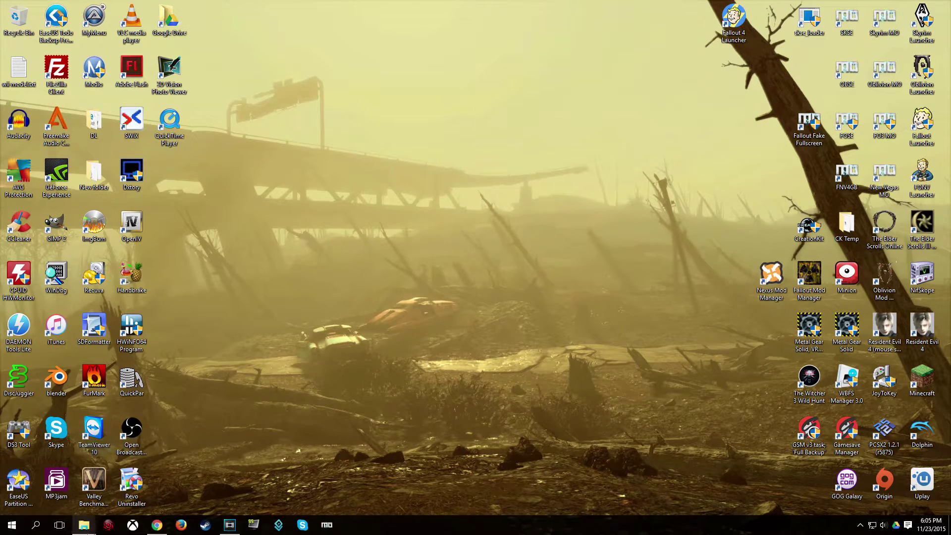
Step: Bring forward the Fallout 4 Data\Video window that lists the game's .bk2 files
{"action": "mouse_move", "coordinate": [86, 529]}
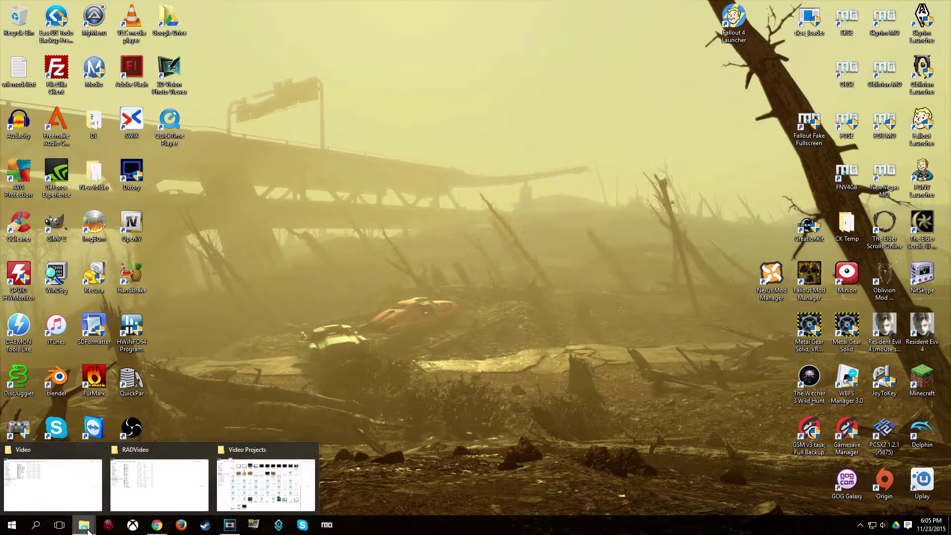
{"action": "left_click", "coordinate": [53, 483]}
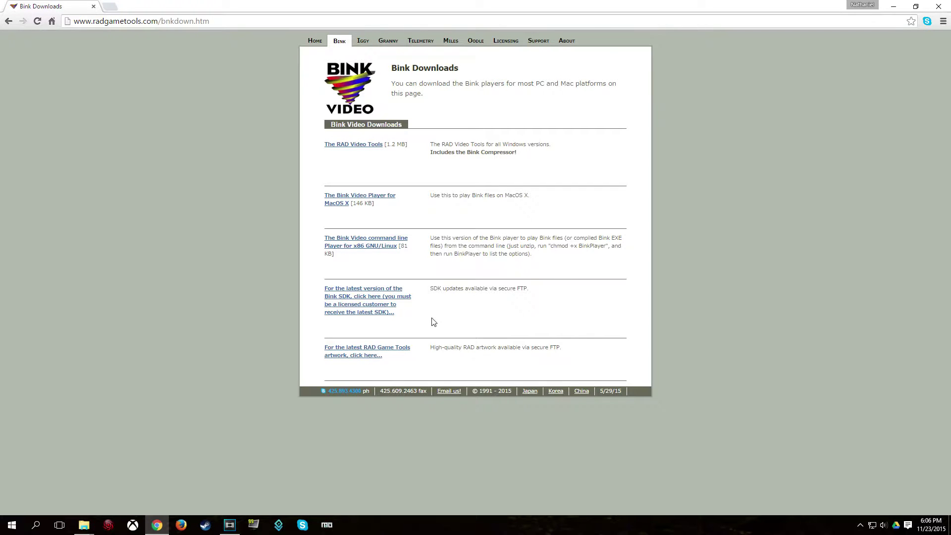
Step: Highlight the Bink SDK line on the Downloads page, then return to the Fallout 4 Video folder
{"action": "left_click_drag", "start_coordinate": [432, 322], "coordinate": [325, 285]}
{"action": "left_click", "coordinate": [322, 283]}
{"action": "key", "text": "alt+Tab"}
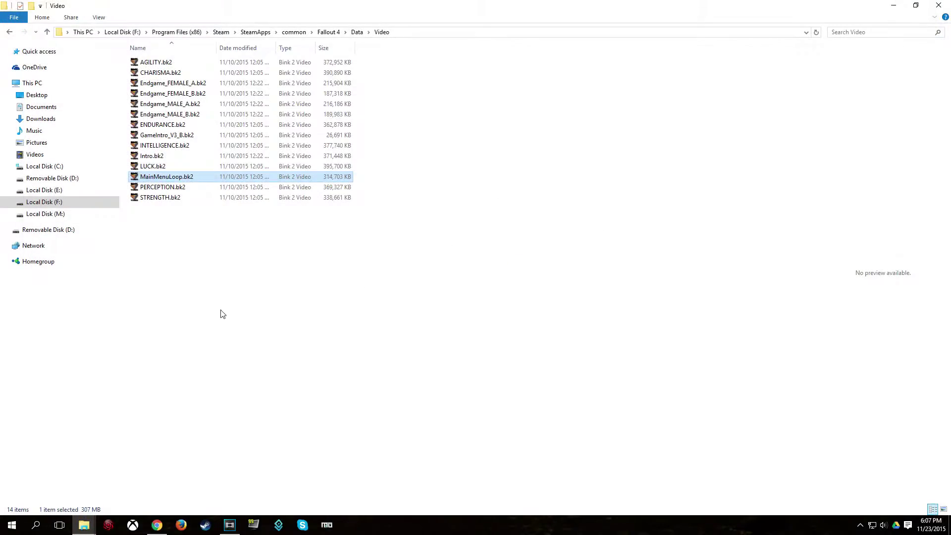
Step: Deselect MainMenuLoop.bk2 and hide the Video folder window to reveal the desktop
{"action": "left_click", "coordinate": [218, 312]}
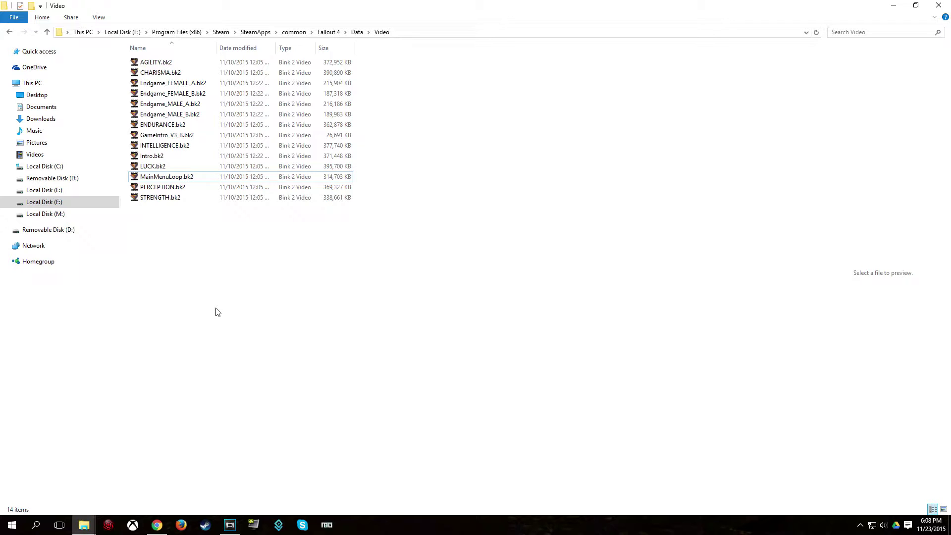
{"action": "key", "text": "super+d"}
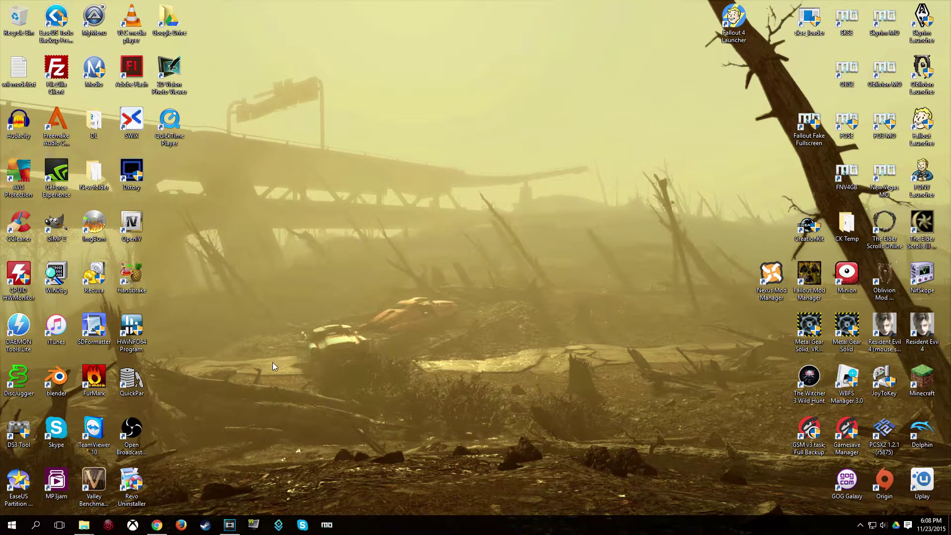
{"action": "left_click", "coordinate": [156, 524]}
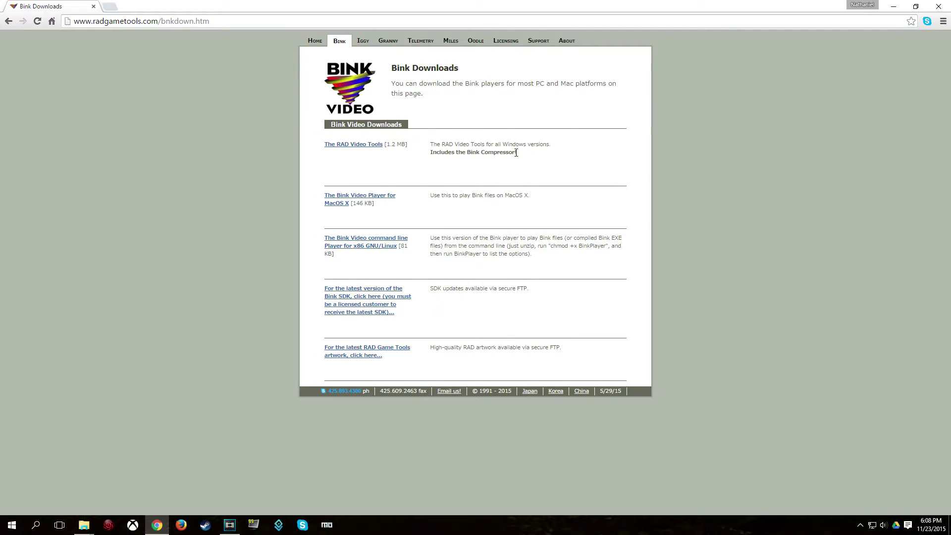
{"action": "left_click_drag", "start_coordinate": [516, 151], "coordinate": [404, 185]}
{"action": "left_click", "coordinate": [405, 185]}
{"action": "left_click", "coordinate": [892, 6]}
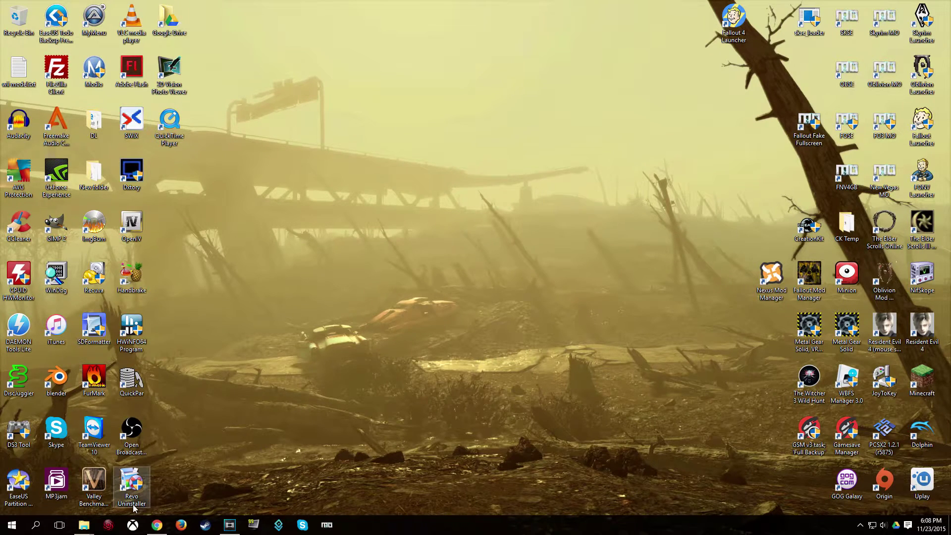
Step: Copy Saturn Boot 1.mp4 from Video Projects and switch to the RADVideo folder window
{"action": "mouse_move", "coordinate": [84, 524]}
{"action": "left_click", "coordinate": [262, 483]}
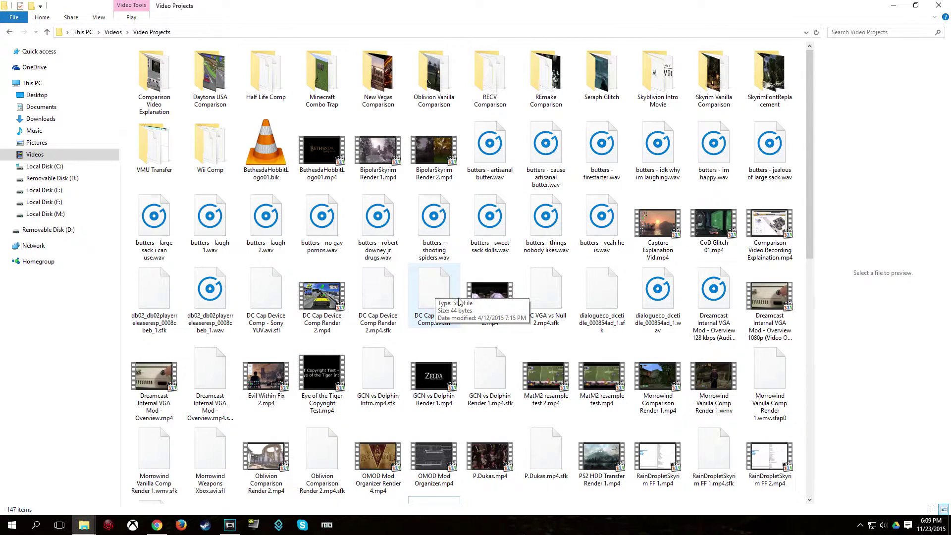
{"action": "left_click", "coordinate": [523, 382]}
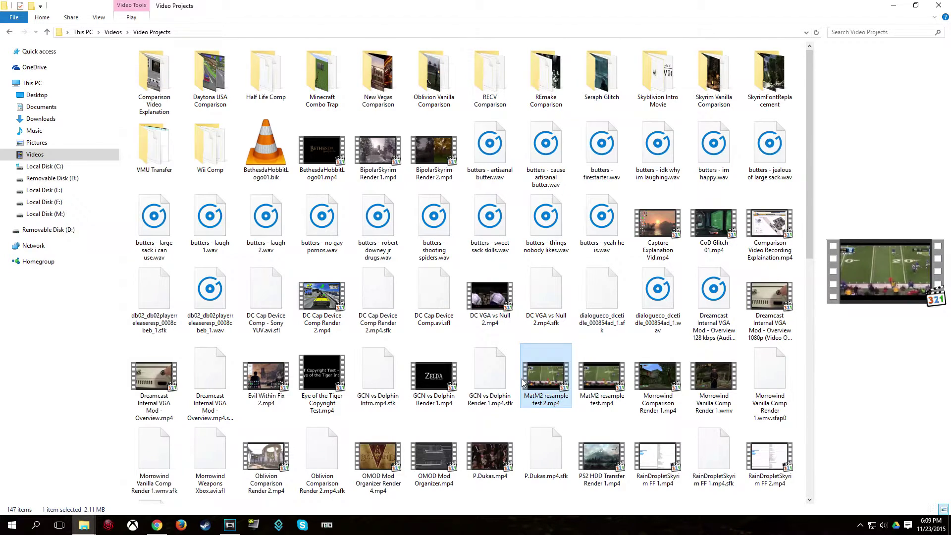
{"action": "key", "text": "s"}
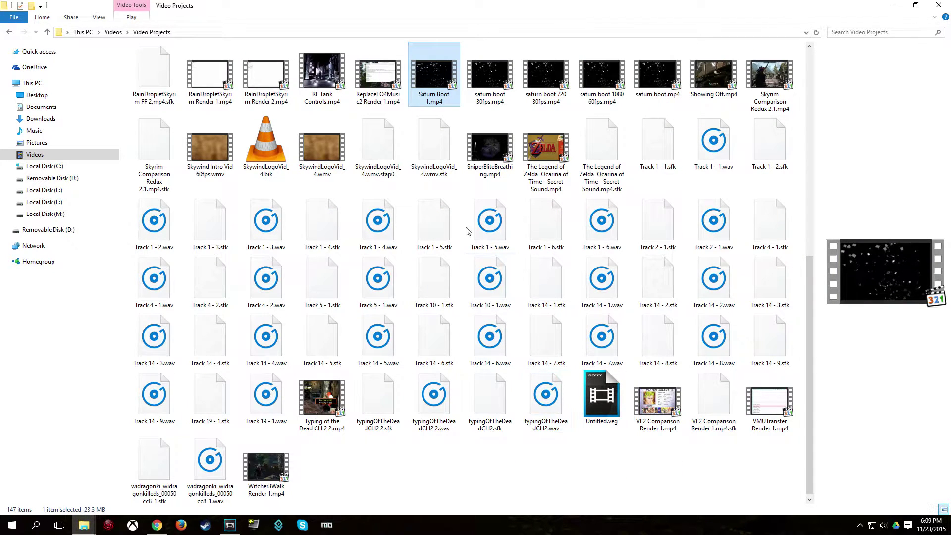
{"action": "right_click", "coordinate": [433, 76]}
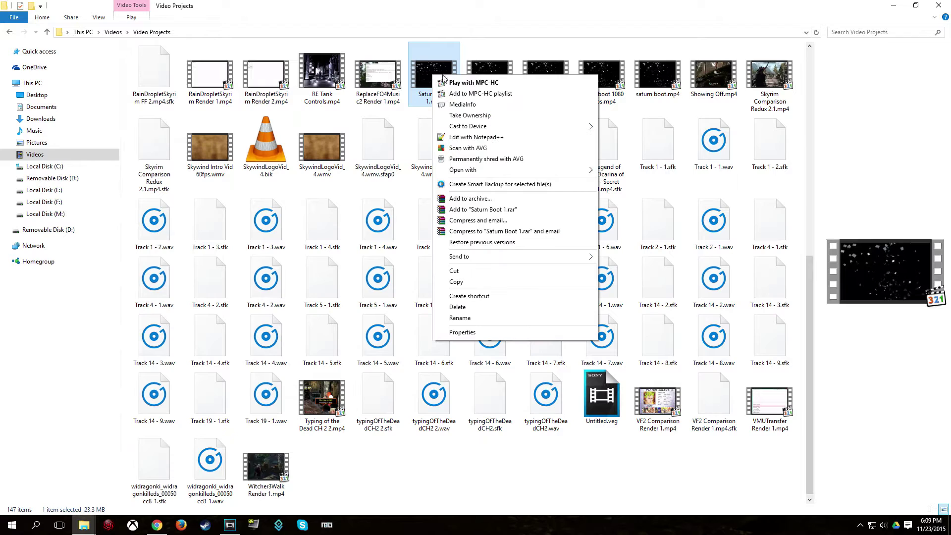
{"action": "left_click", "coordinate": [456, 282]}
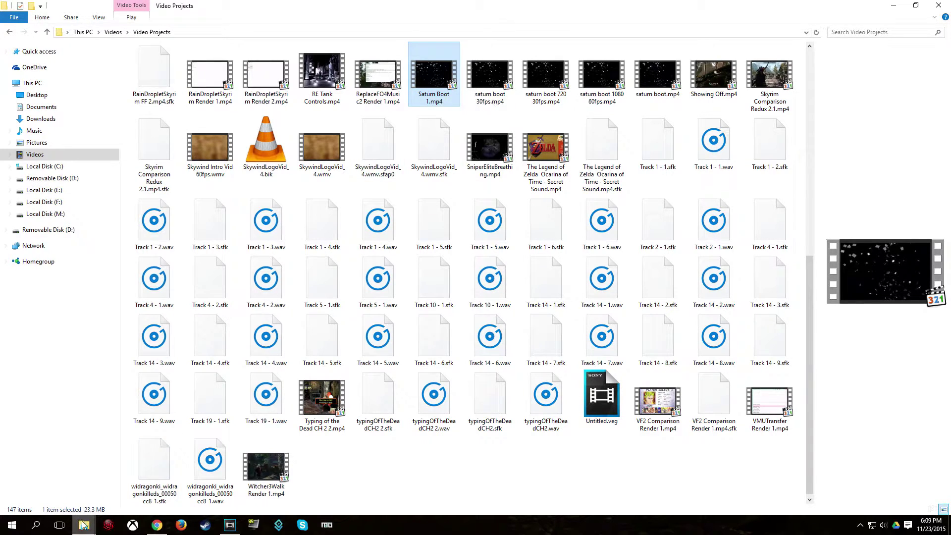
{"action": "mouse_move", "coordinate": [84, 526]}
{"action": "left_click", "coordinate": [133, 478]}
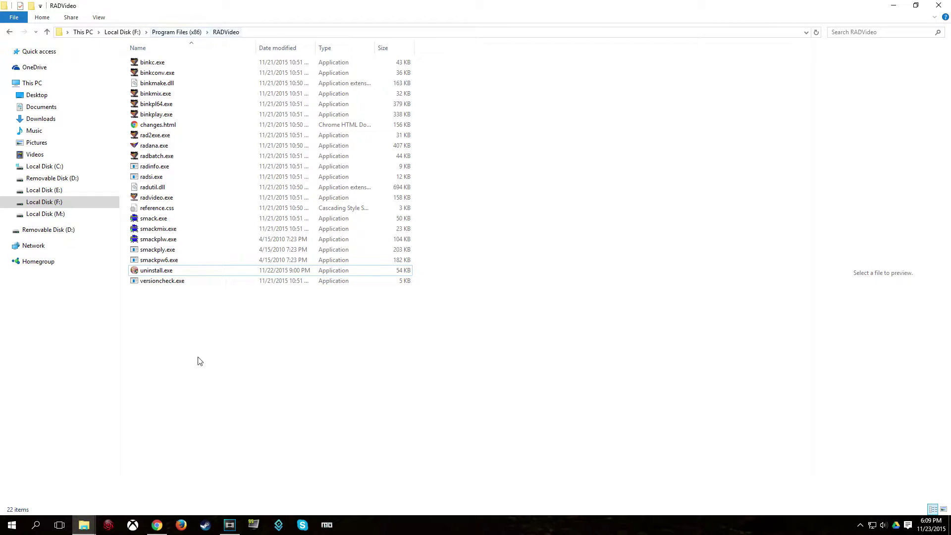
Step: Paste Saturn Boot 1.mp4 into the RADVideo folder
{"action": "right_click", "coordinate": [164, 309]}
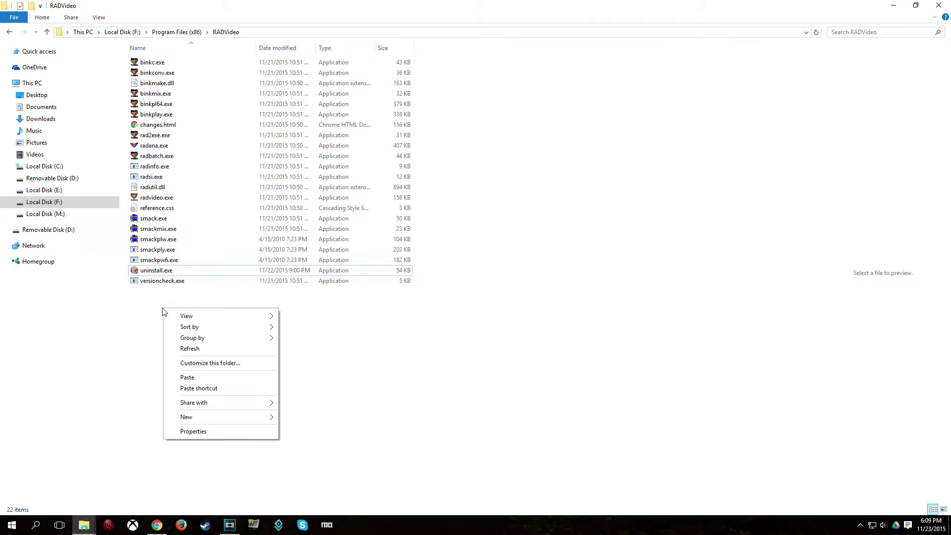
{"action": "left_click", "coordinate": [188, 377]}
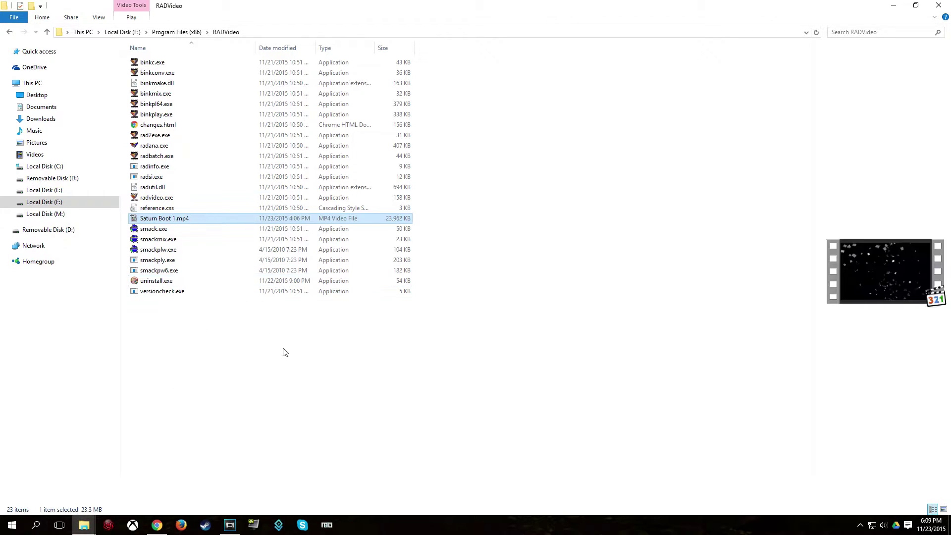
{"action": "left_click", "coordinate": [252, 346]}
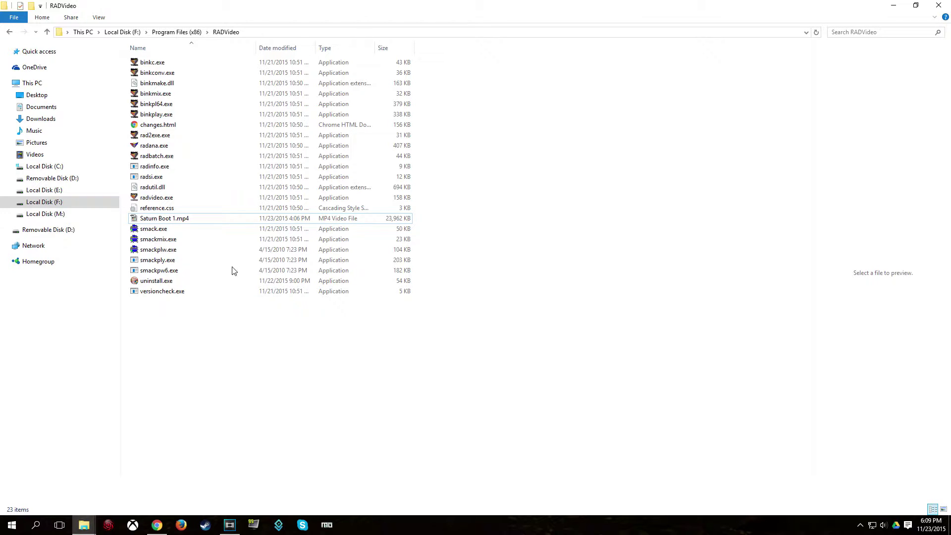
Step: Launch radvideo.exe briefly, then close RAD Video Tools again
{"action": "left_click", "coordinate": [166, 198]}
{"action": "double_click", "coordinate": [166, 198]}
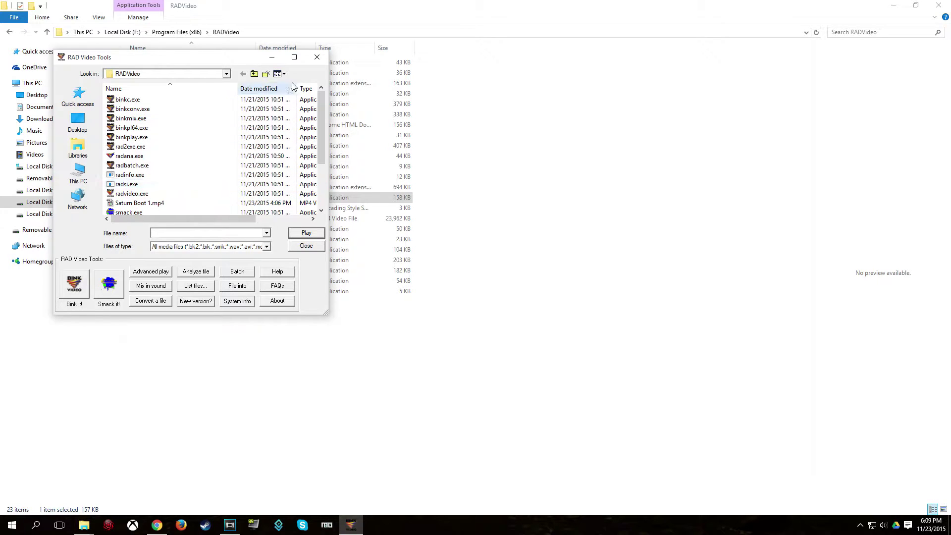
{"action": "left_click", "coordinate": [316, 58]}
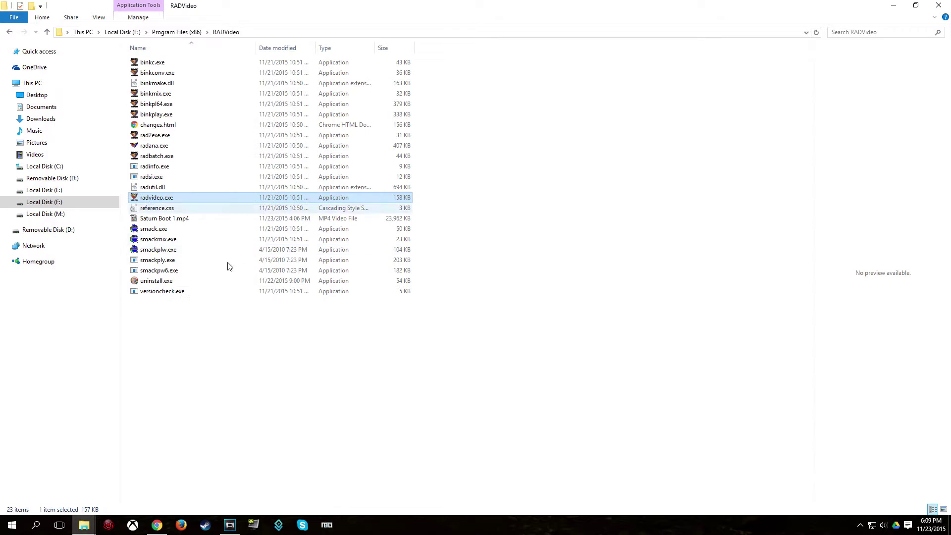
{"action": "left_click", "coordinate": [177, 343]}
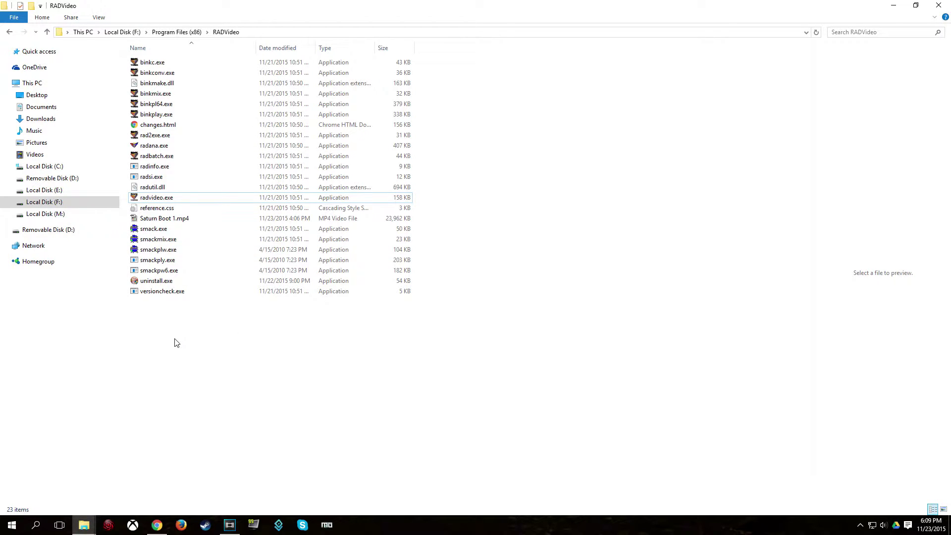
Step: Select Saturn Boot 1.mp4, minimize both folder windows, and select the right-hand desktop shortcuts
{"action": "left_click", "coordinate": [173, 220]}
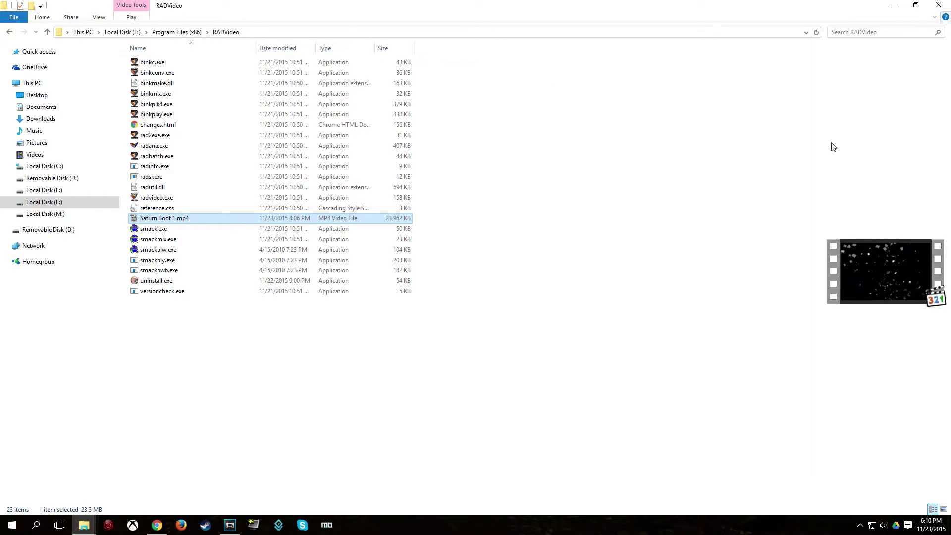
{"action": "left_click", "coordinate": [895, 7]}
{"action": "left_click", "coordinate": [895, 7]}
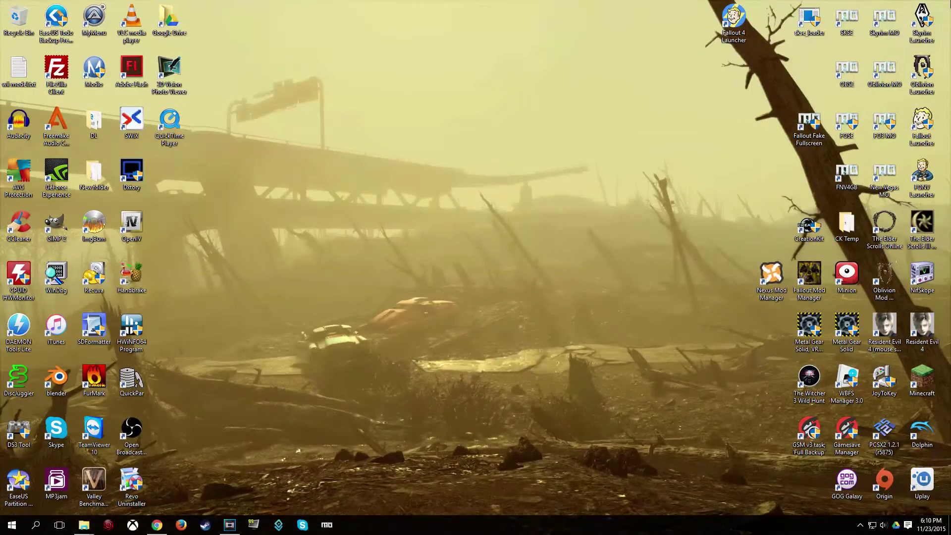
{"action": "left_click_drag", "start_coordinate": [948, 1], "coordinate": [302, 528]}
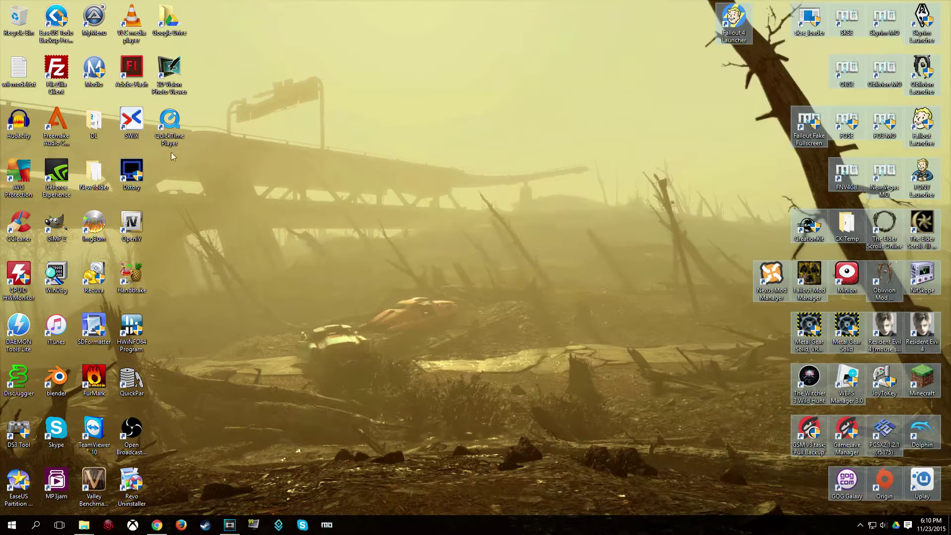
Step: Bring the RADVideo folder window back to the front with nothing selected
{"action": "left_click", "coordinate": [267, 233]}
{"action": "mouse_move", "coordinate": [84, 525]}
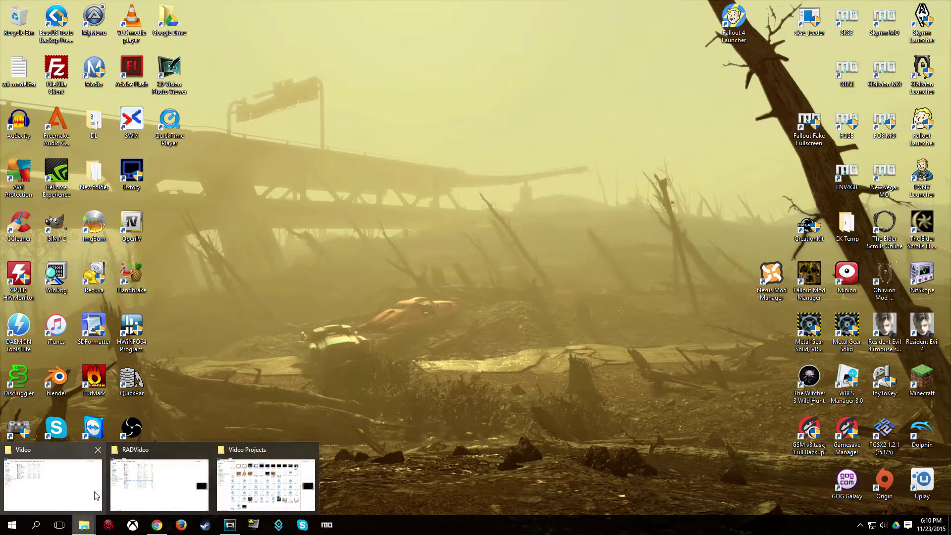
{"action": "mouse_move", "coordinate": [96, 496]}
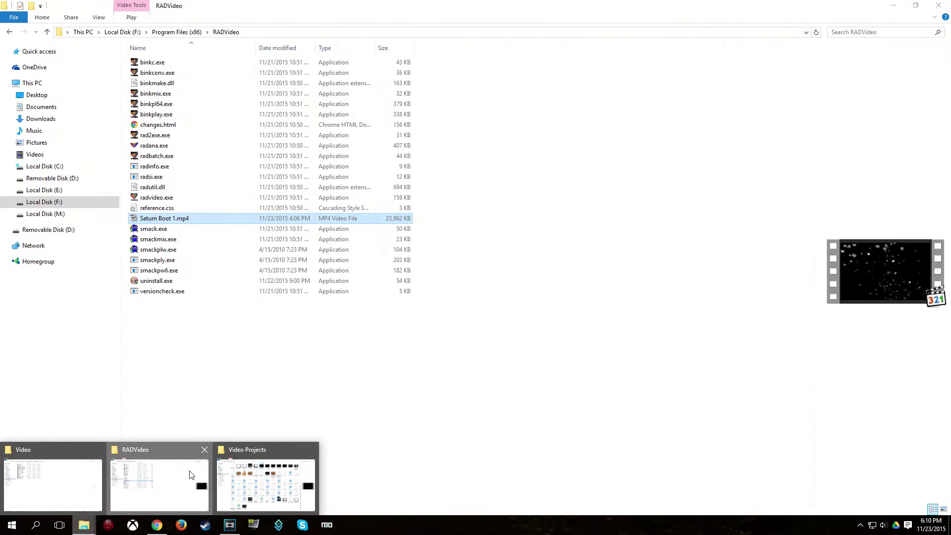
{"action": "left_click", "coordinate": [192, 474]}
{"action": "left_click", "coordinate": [208, 424]}
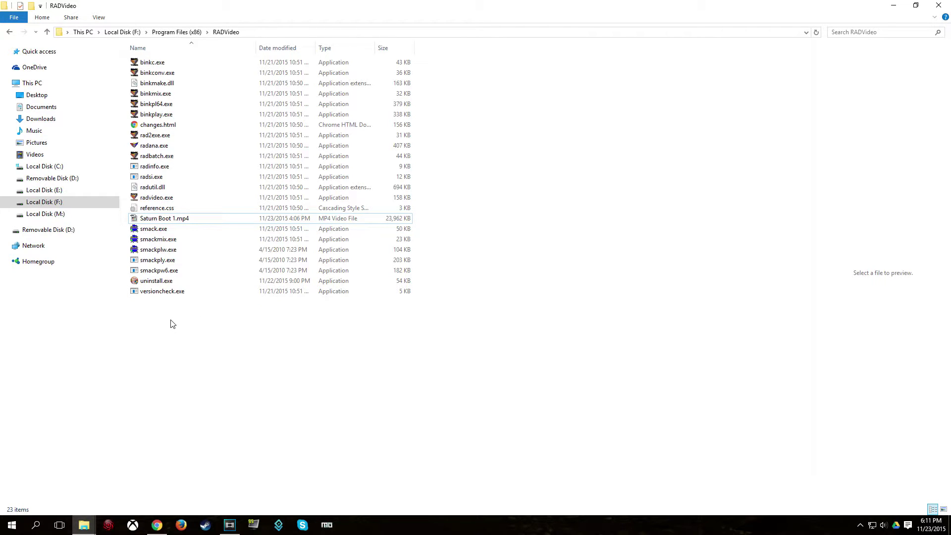
Step: Launch RAD Video Tools, choose Saturn Boot 1.mp4, and open its Bink compressor
{"action": "double_click", "coordinate": [155, 200]}
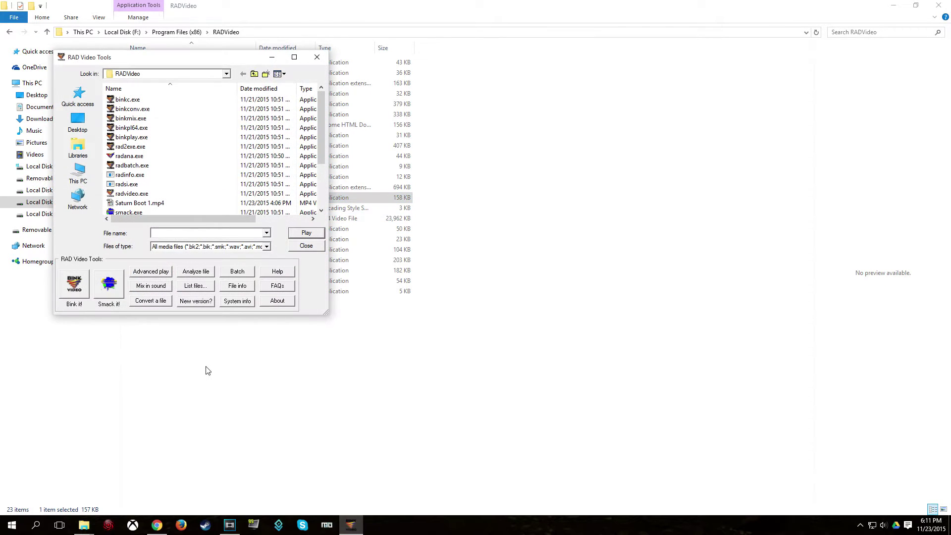
{"action": "left_click", "coordinate": [145, 203]}
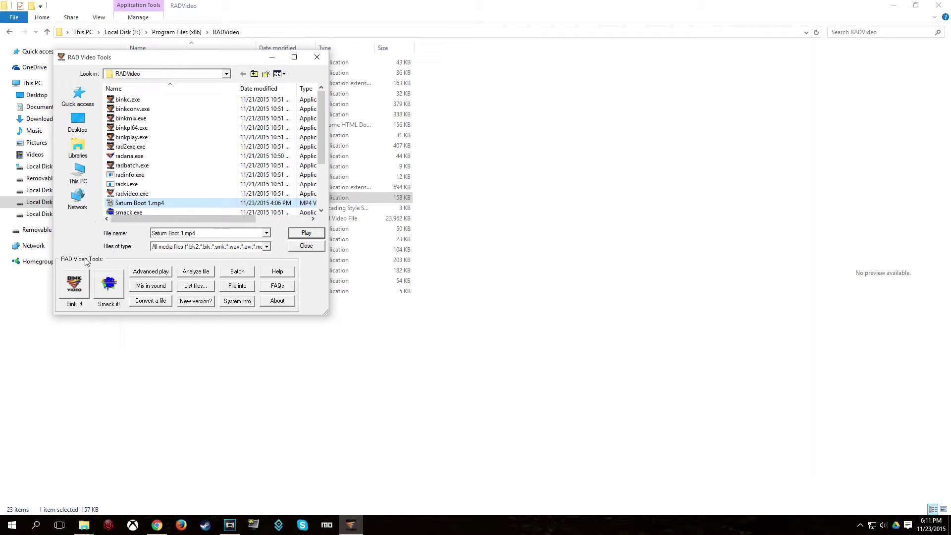
{"action": "left_click", "coordinate": [75, 283]}
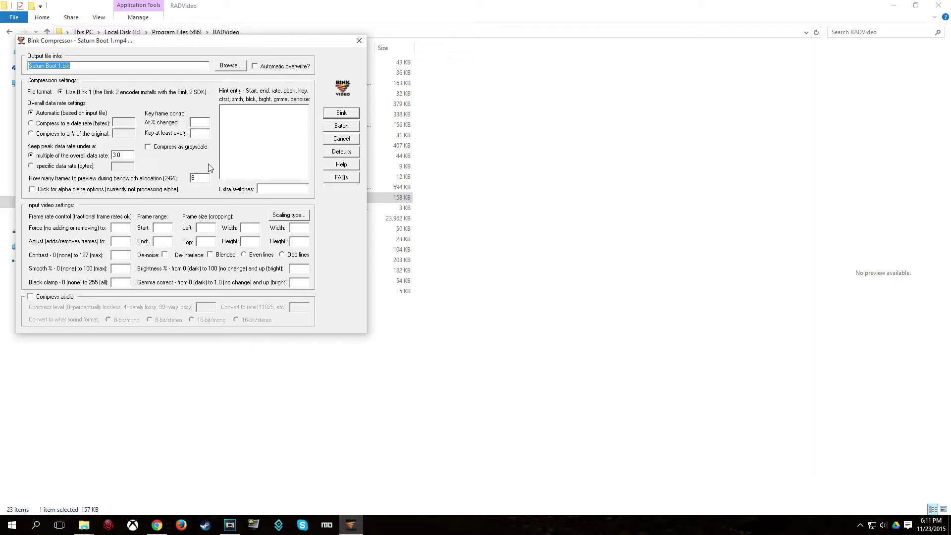
Step: Leave Compress audio off and change the output extension from .bik to .bk2
{"action": "left_click", "coordinate": [46, 297]}
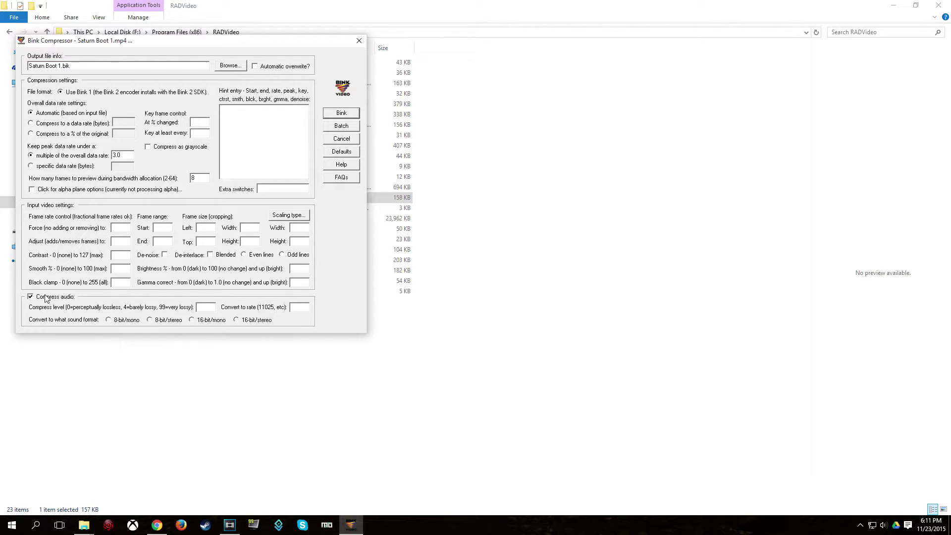
{"action": "left_click", "coordinate": [46, 297]}
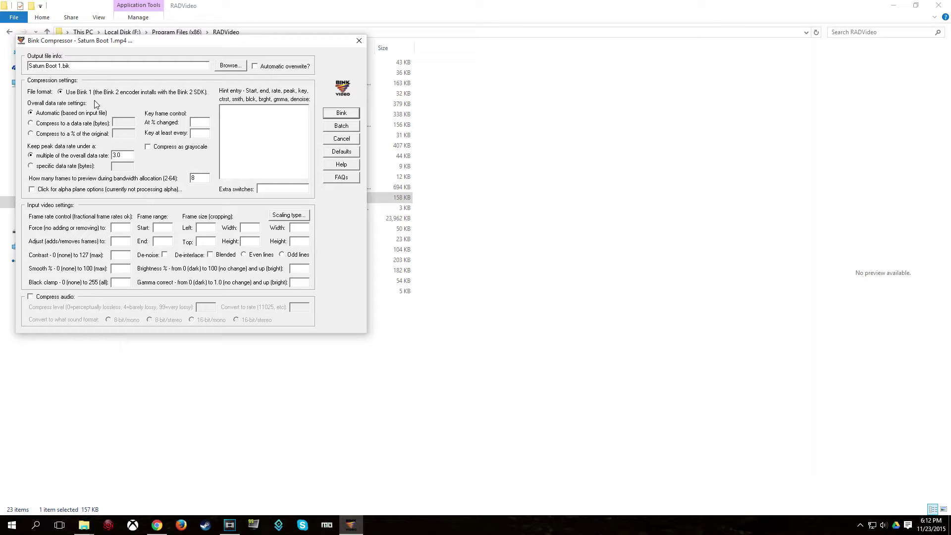
{"action": "key", "text": "BackSpace"}
{"action": "key", "text": "BackSpace"}
{"action": "type", "text": "k2"}
Step: Compress Saturn Boot 1.mp4 to Saturn Boot 1.bk2, dismiss the report, and close RAD Video Tools
{"action": "left_click", "coordinate": [341, 114]}
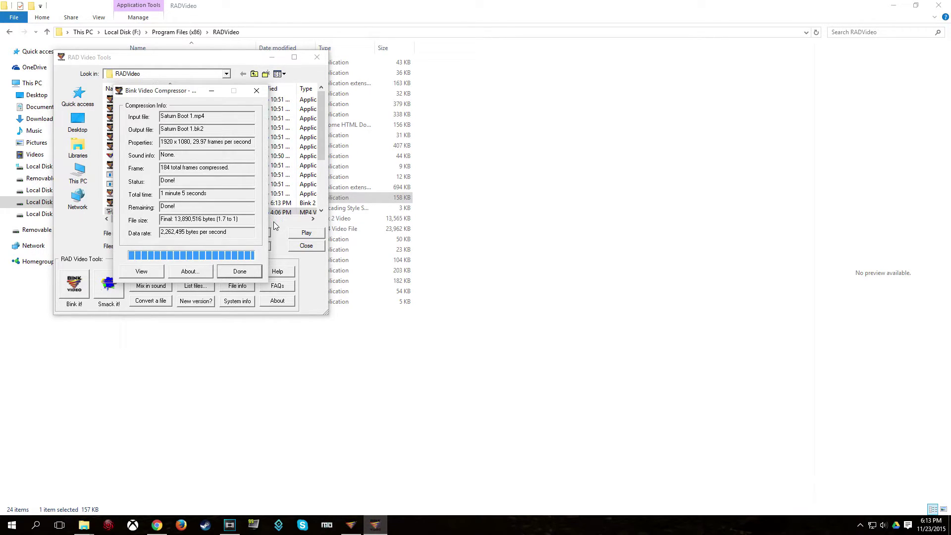
{"action": "left_click", "coordinate": [235, 272]}
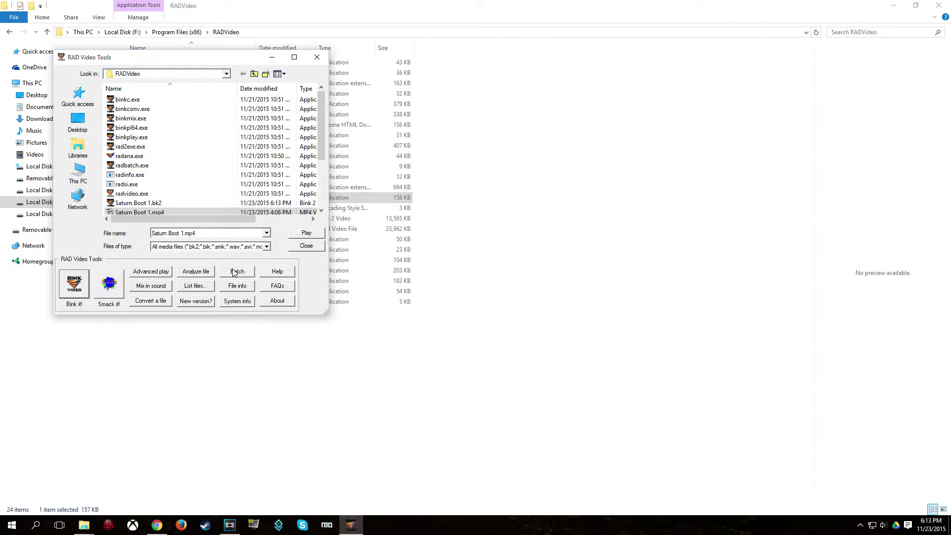
{"action": "left_click", "coordinate": [303, 246]}
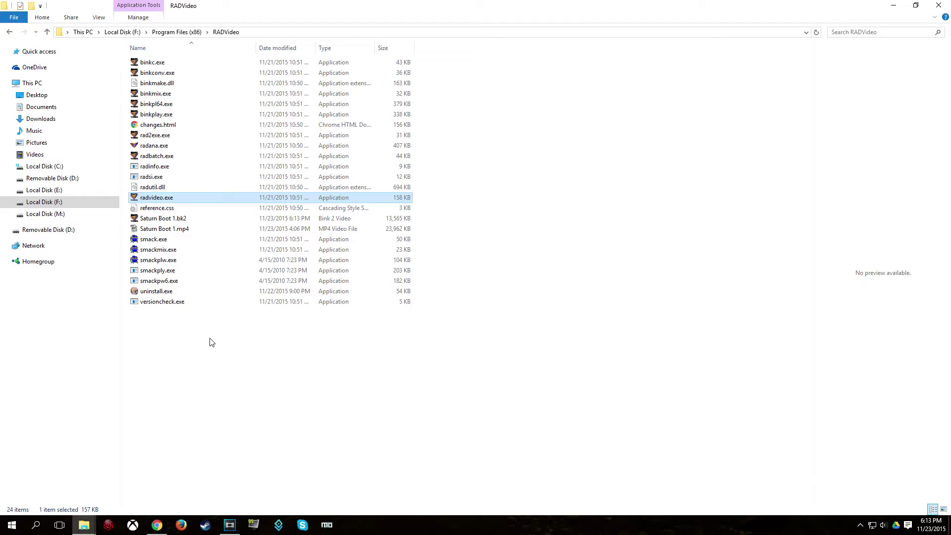
Step: Copy Saturn Boot 1.bk2 from the RADVideo folder
{"action": "left_click", "coordinate": [155, 220]}
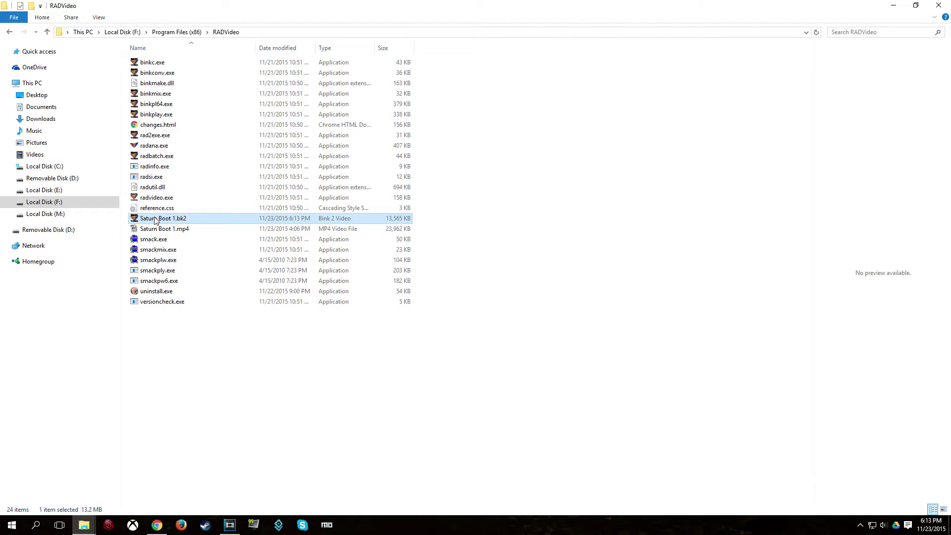
{"action": "right_click", "coordinate": [155, 219]}
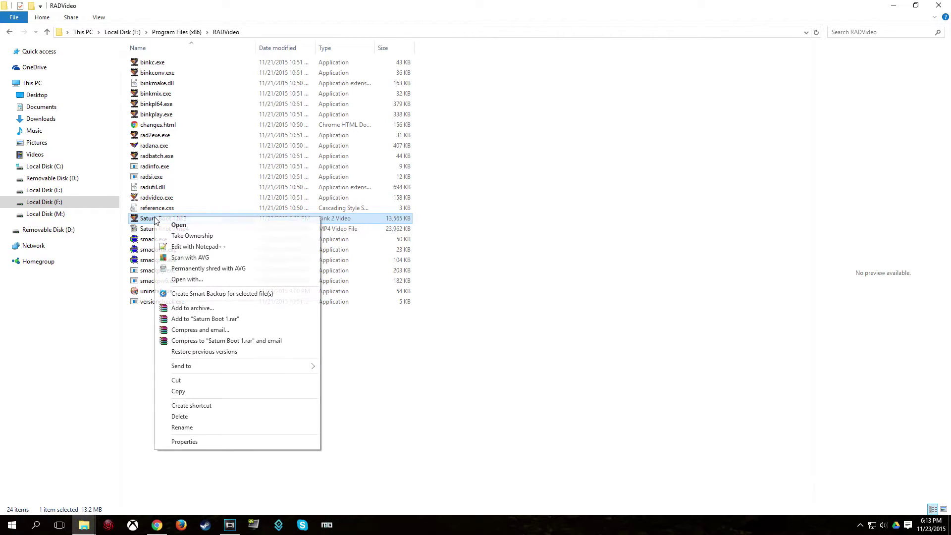
{"action": "left_click", "coordinate": [179, 392]}
Step: Navigate to Fallout 4\Data\Video and paste Saturn Boot 1.bk2 there
{"action": "left_click", "coordinate": [82, 524]}
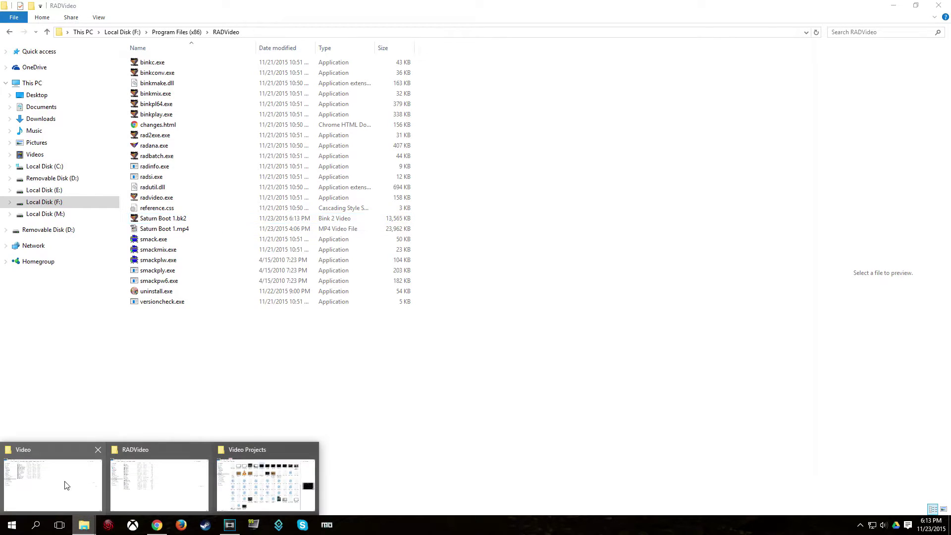
{"action": "left_click", "coordinate": [65, 483]}
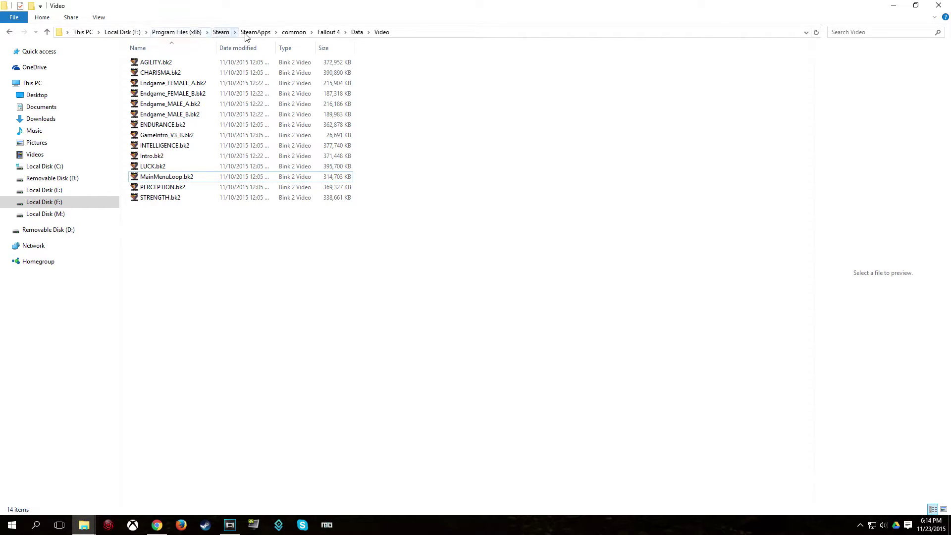
{"action": "left_click", "coordinate": [339, 33]}
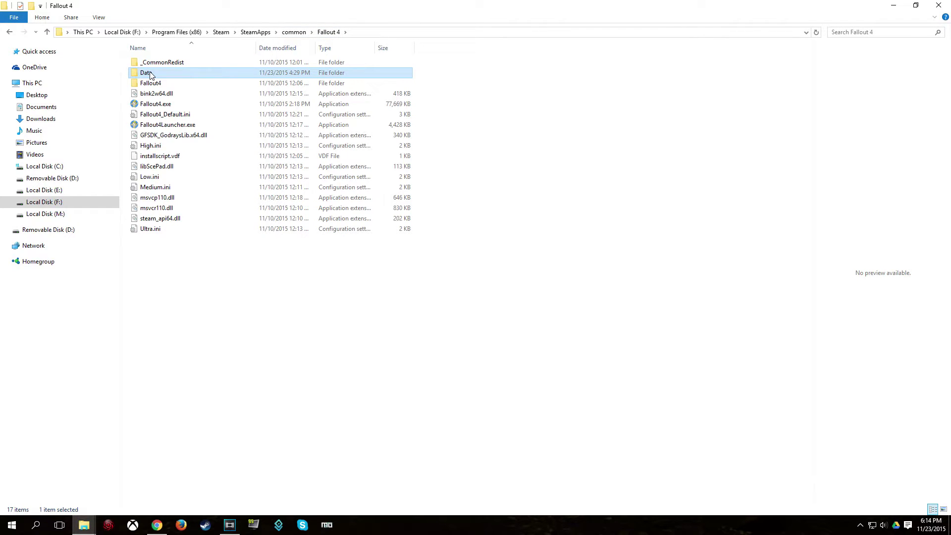
{"action": "double_click", "coordinate": [150, 74]}
{"action": "double_click", "coordinate": [153, 83]}
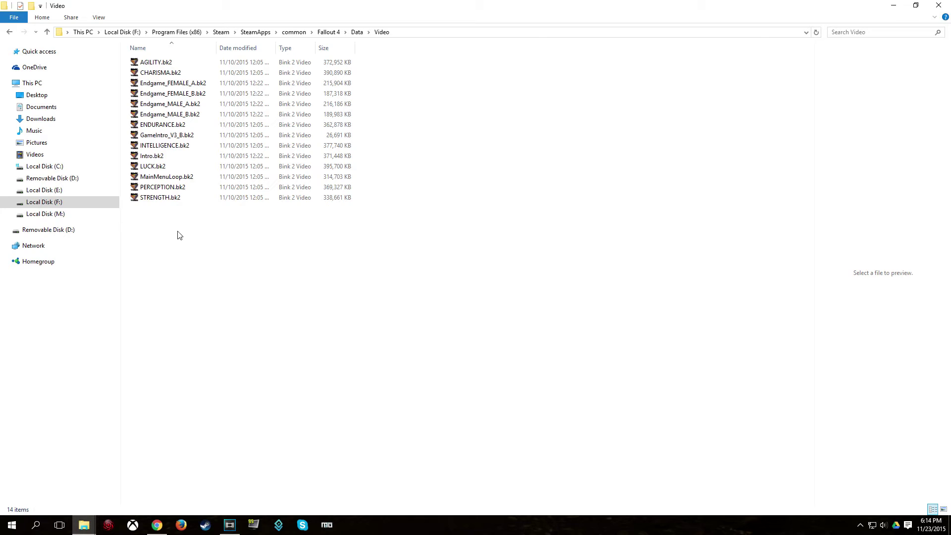
{"action": "right_click", "coordinate": [179, 235]}
{"action": "left_click", "coordinate": [214, 299]}
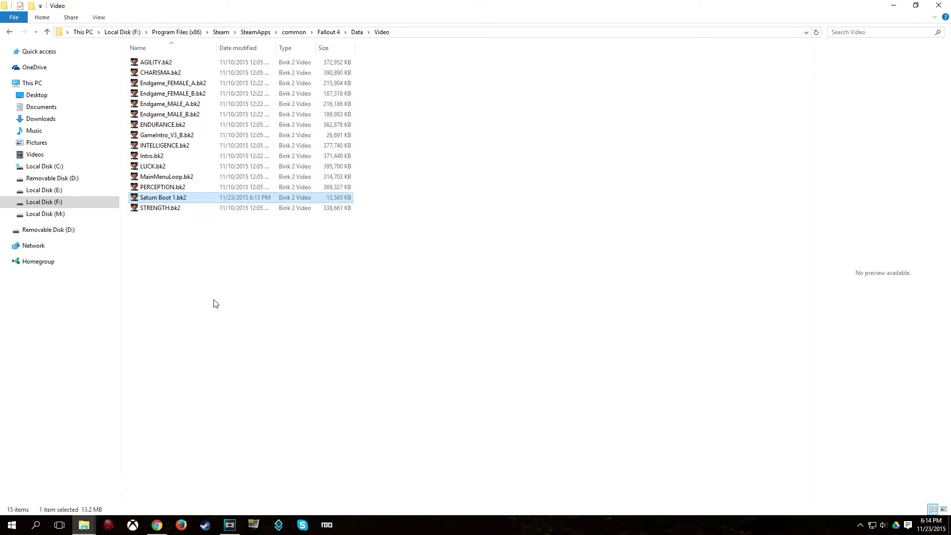
Step: Select MainMenuLoop.bk2 and check its full name, leaving it unchanged
{"action": "key", "text": "m"}
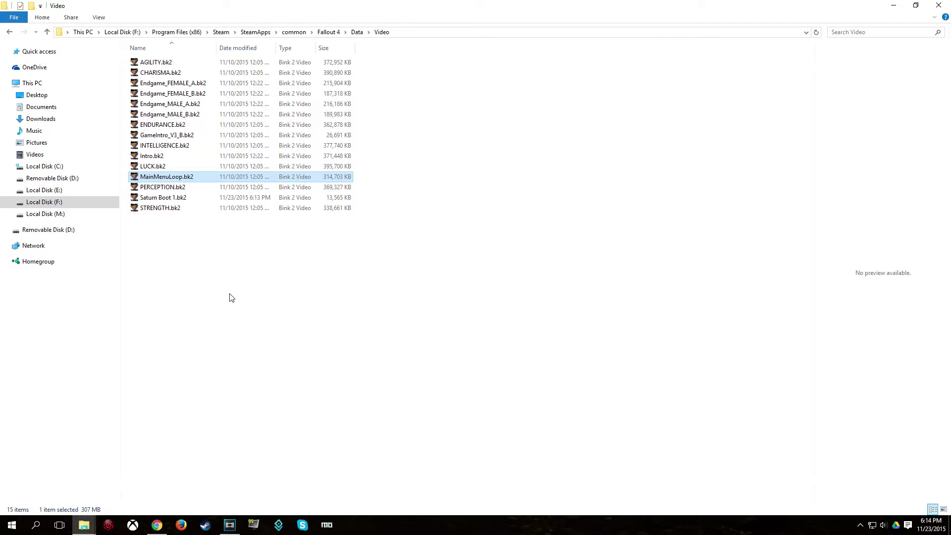
{"action": "key", "text": "F2"}
{"action": "key", "text": "End"}
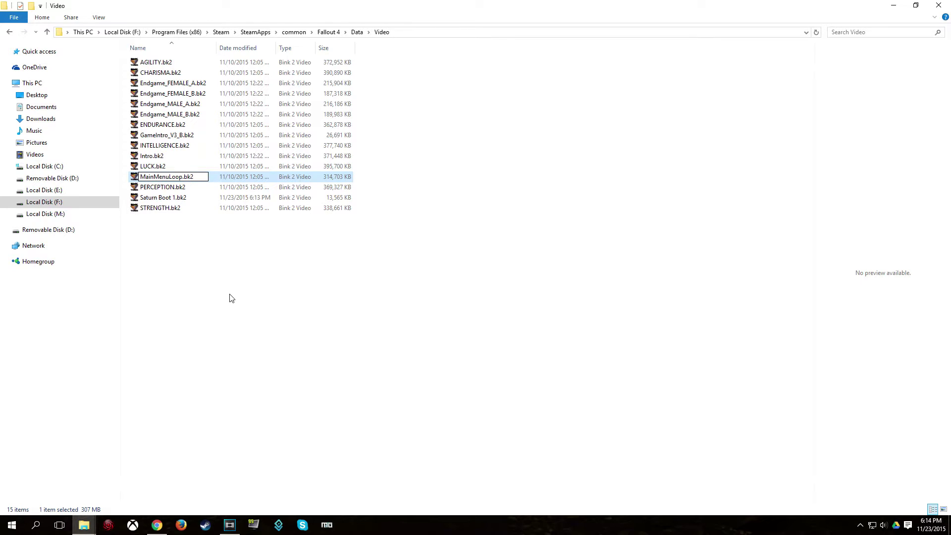
{"action": "left_click", "coordinate": [231, 298]}
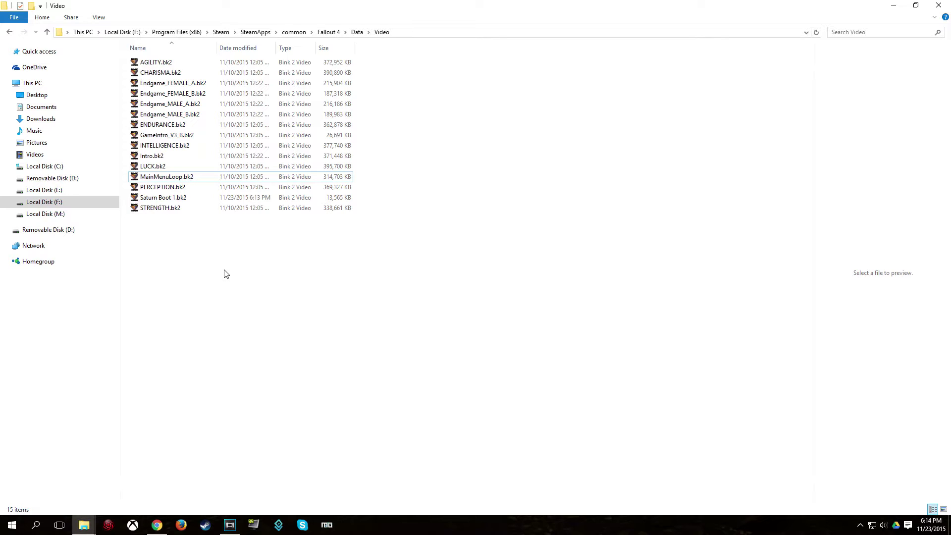
Step: Use the Start search 'show hidden' to show hidden files and file extensions, then confirm
{"action": "left_click", "coordinate": [21, 524]}
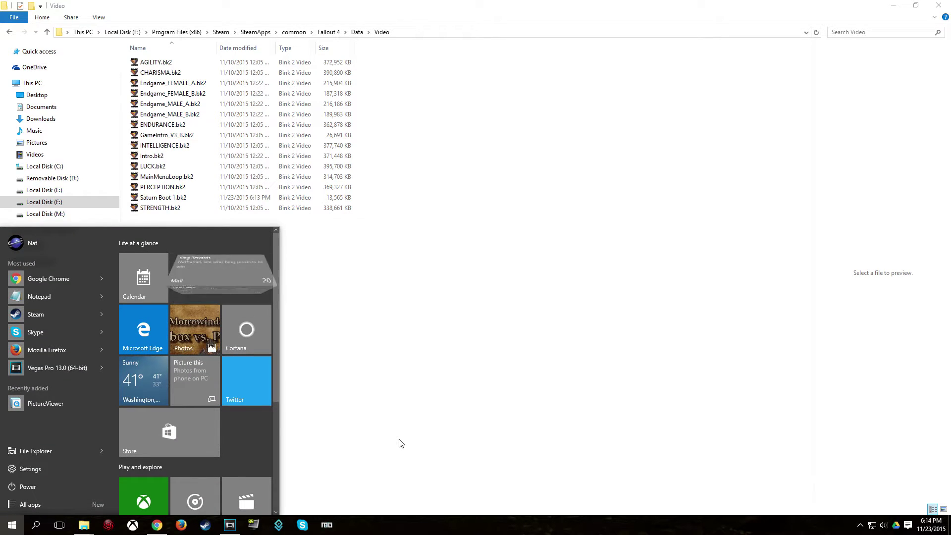
{"action": "type", "text": "show hidden"}
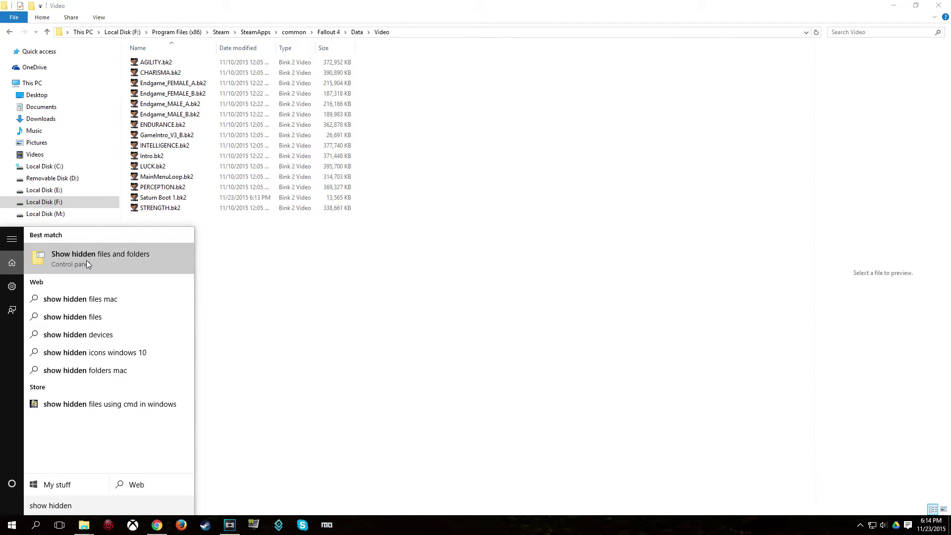
{"action": "left_click", "coordinate": [86, 260]}
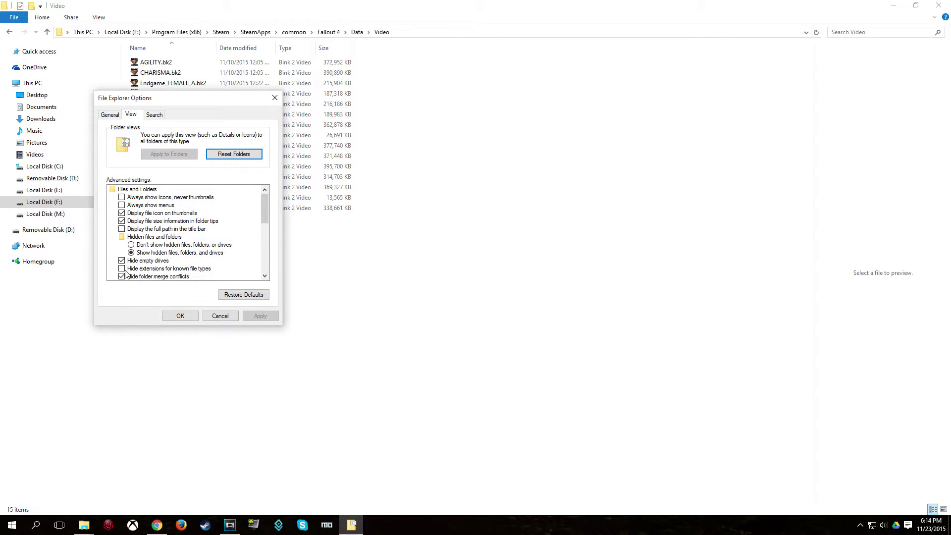
{"action": "left_click", "coordinate": [178, 315]}
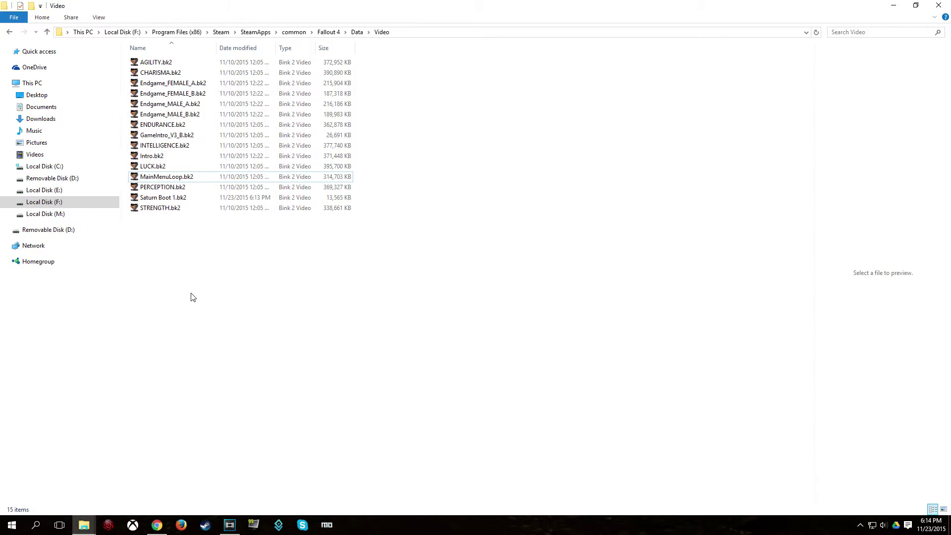
Step: Back up the original MainMenuLoop.bk2 by renaming it to MainMenuLoop.bk2.bak
{"action": "left_click", "coordinate": [197, 180]}
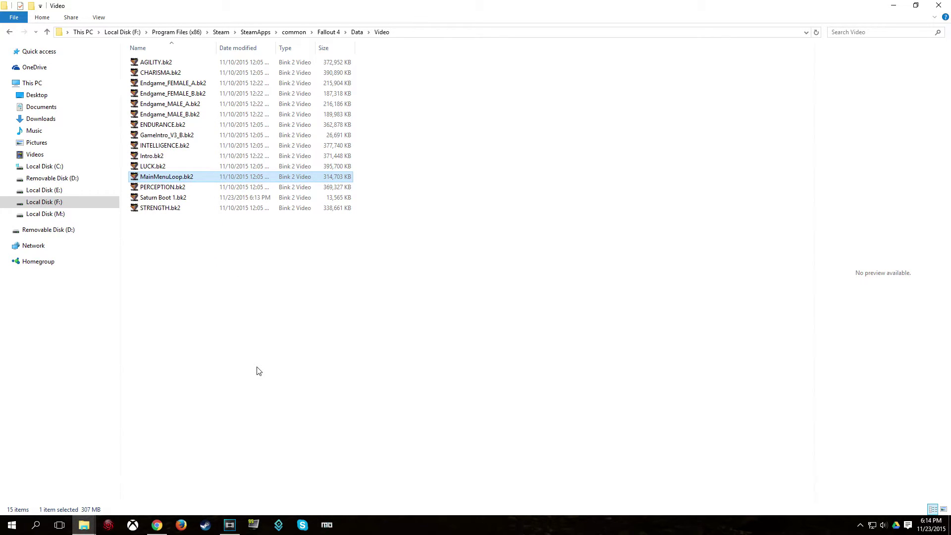
{"action": "key", "text": "F2"}
{"action": "key", "text": "End"}
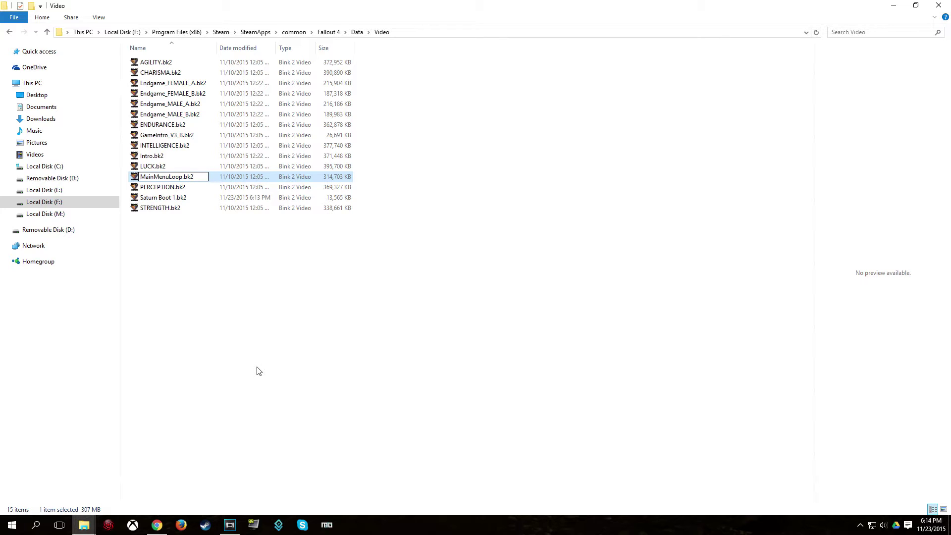
{"action": "type", "text": ".bak"}
{"action": "key", "text": "Return"}
{"action": "key", "text": "Return"}
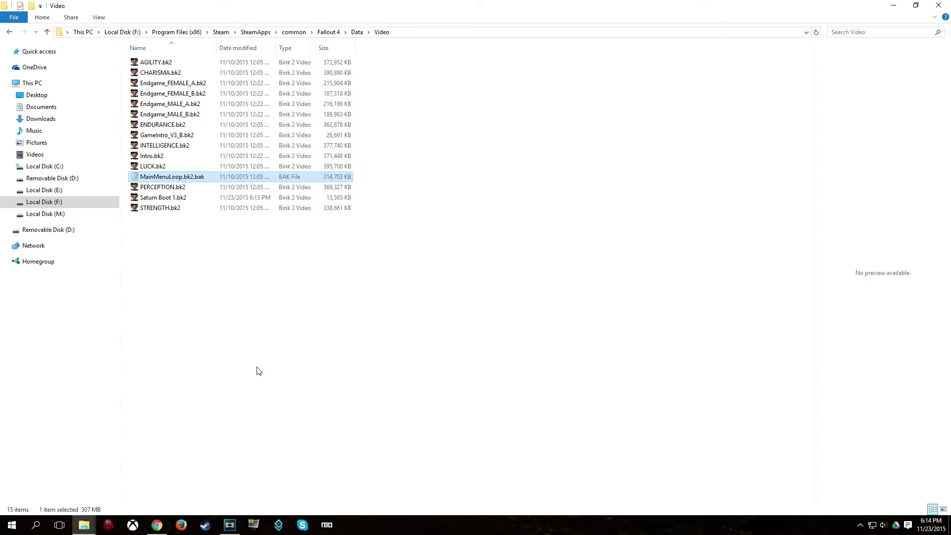
{"action": "left_click", "coordinate": [182, 240]}
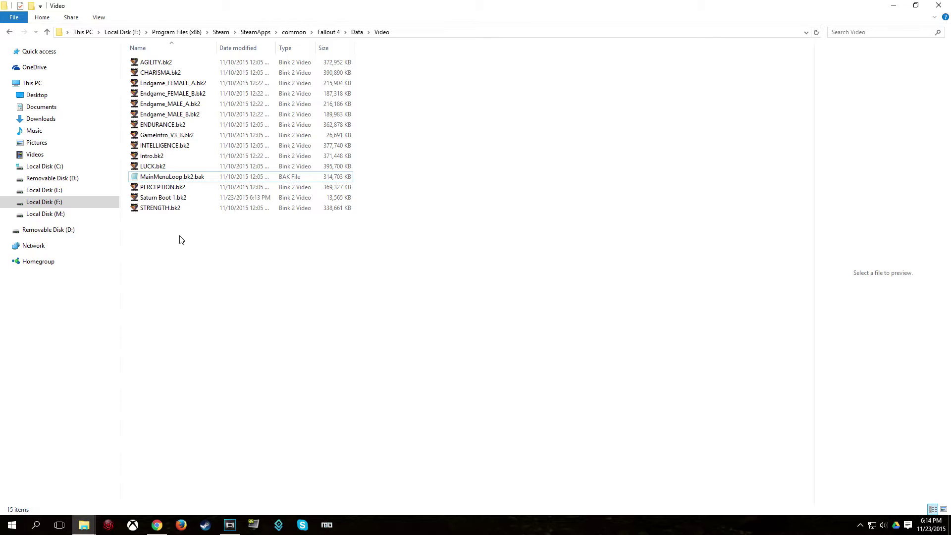
Step: Rename the converted Saturn Boot 1.bk2 to MainMenuLoop.bk2
{"action": "left_click", "coordinate": [178, 198]}
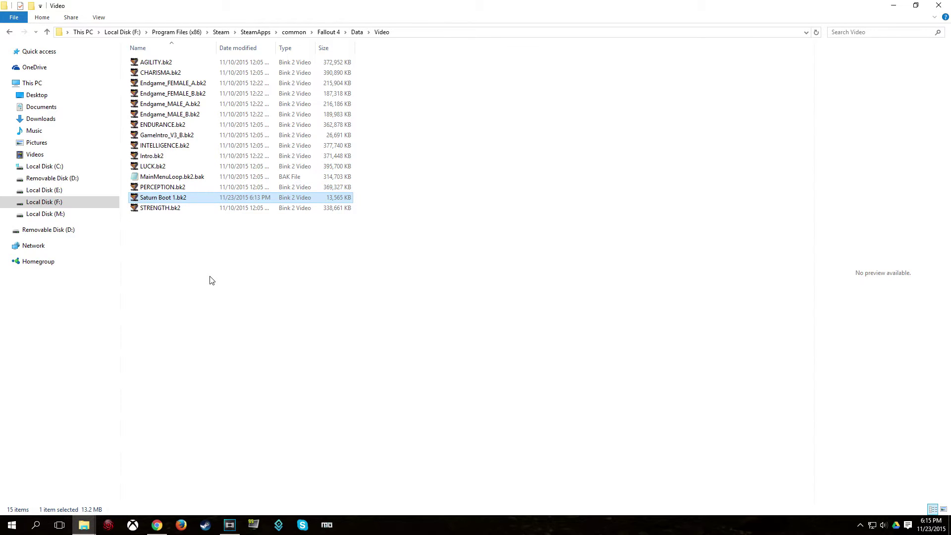
{"action": "key", "text": "F2"}
{"action": "type", "text": "MainMenuL"}
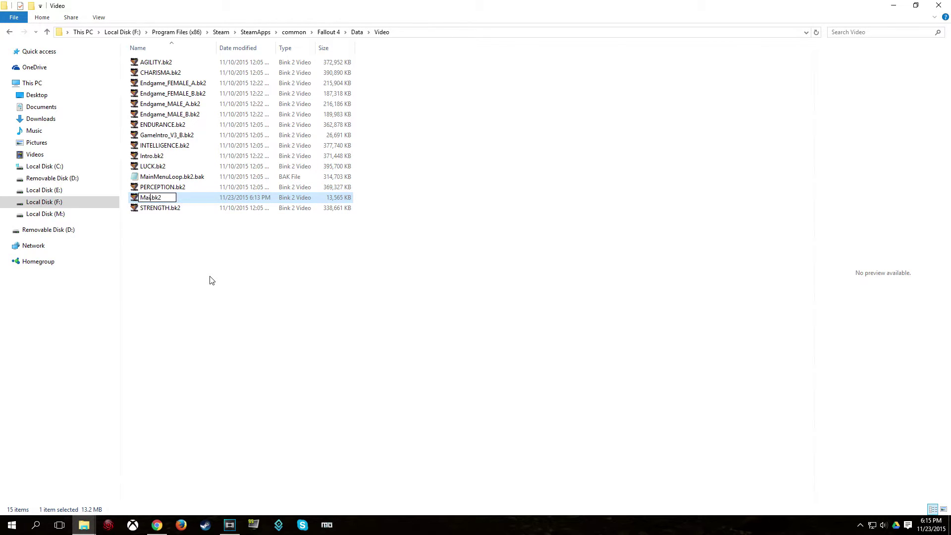
{"action": "type", "text": "oop"}
{"action": "key", "text": "Return"}
{"action": "left_click", "coordinate": [212, 280]}
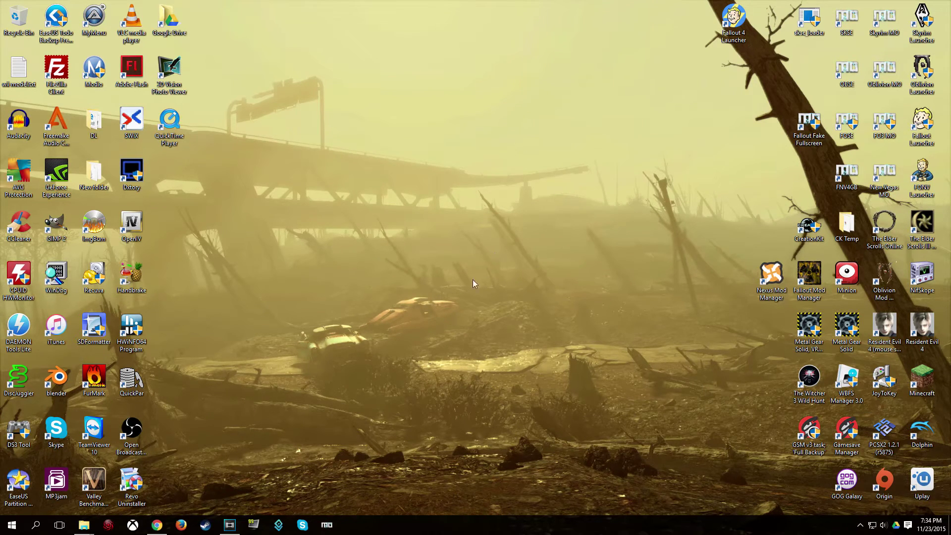
Step: From the My Games window, open Oblivion\Oblivion.ini in Notepad
{"action": "mouse_move", "coordinate": [85, 525]}
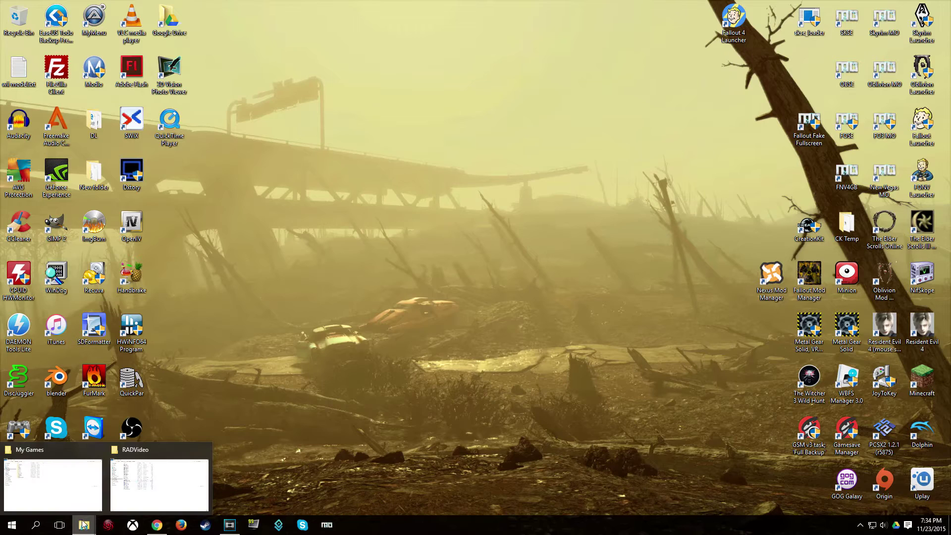
{"action": "left_click", "coordinate": [62, 481]}
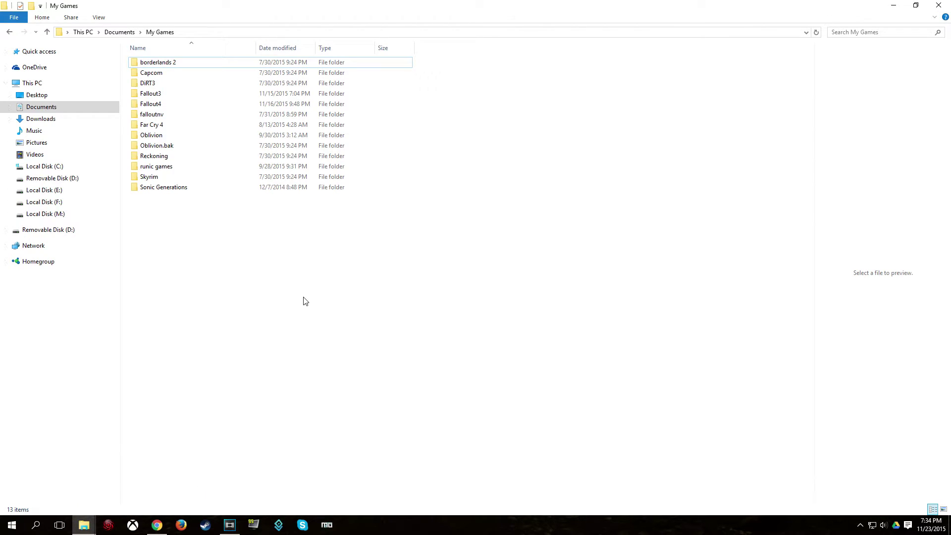
{"action": "double_click", "coordinate": [151, 135]}
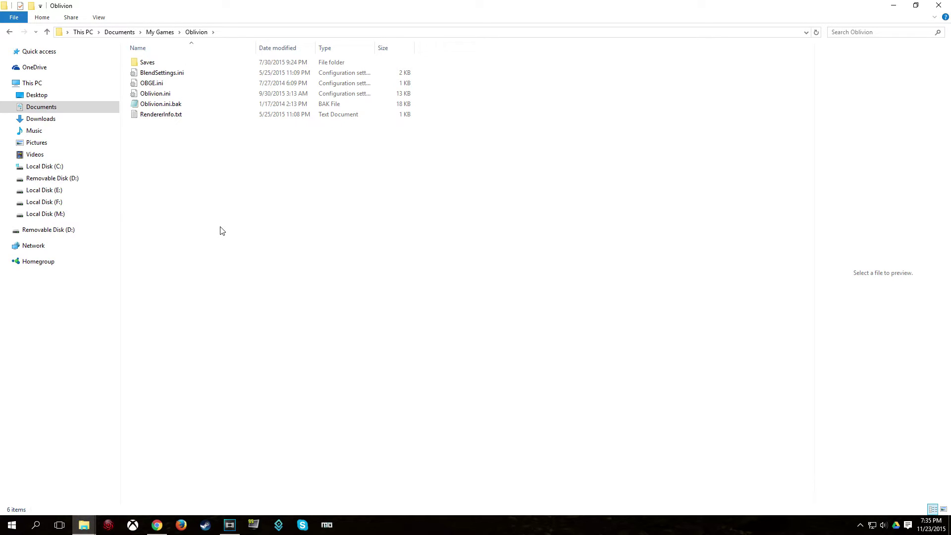
{"action": "double_click", "coordinate": [155, 93]}
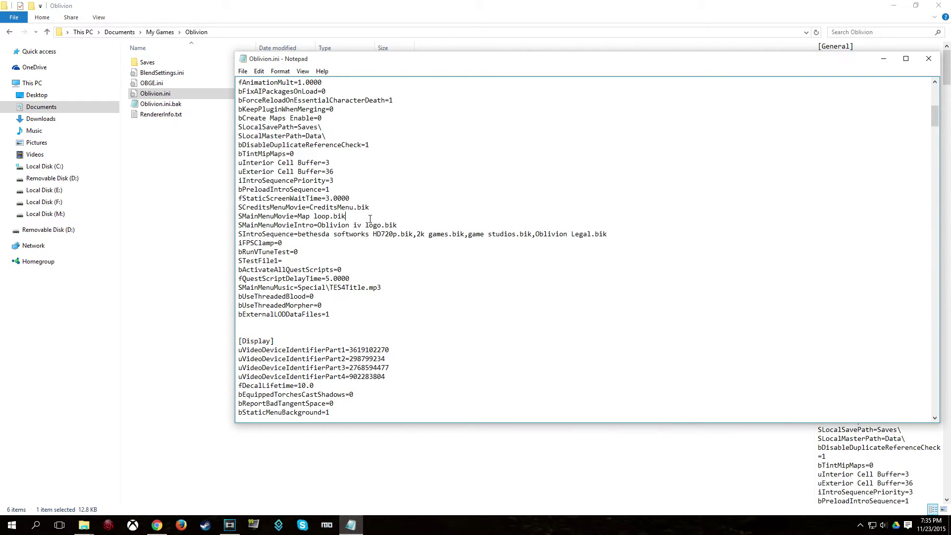
{"action": "left_click_drag", "start_coordinate": [345, 216], "coordinate": [228, 218]}
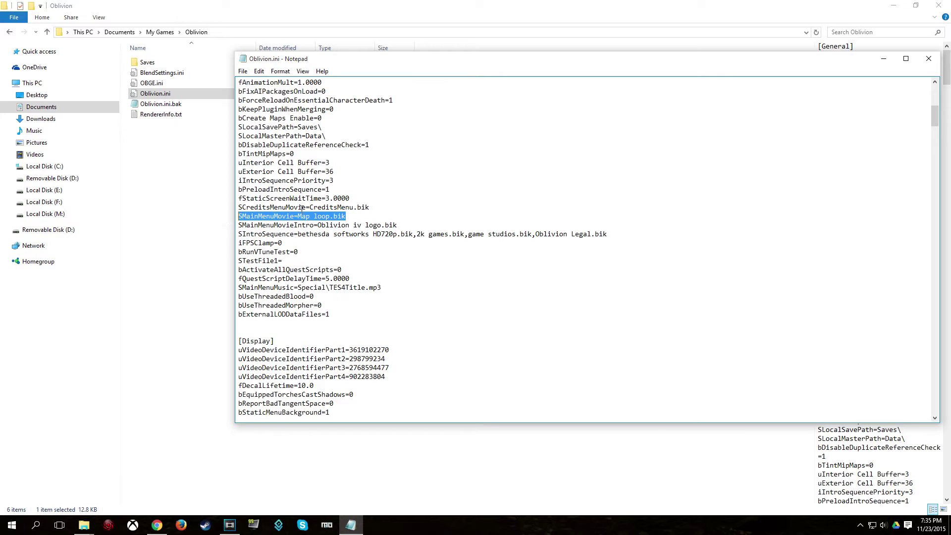
{"action": "left_click", "coordinate": [352, 216]}
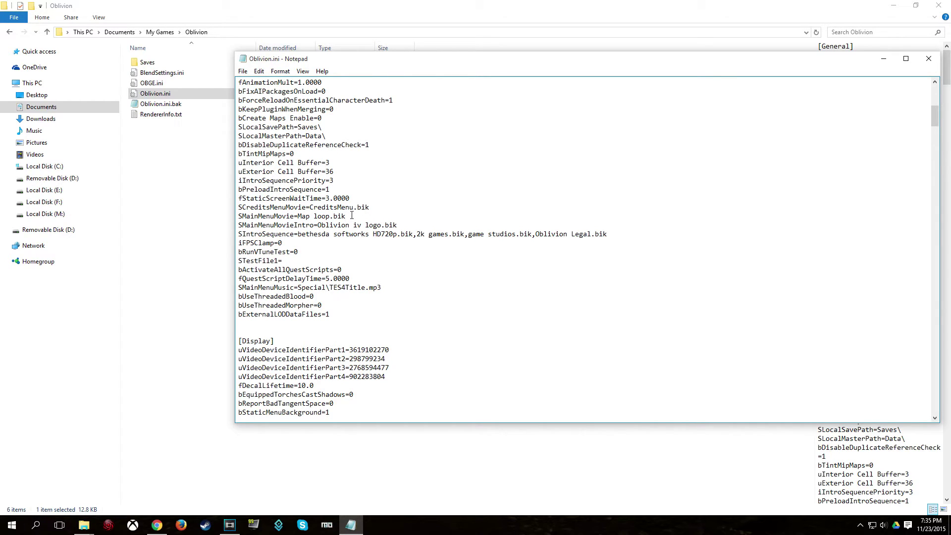
{"action": "left_click_drag", "start_coordinate": [352, 216], "coordinate": [297, 218]}
{"action": "left_click", "coordinate": [351, 214]}
{"action": "left_click_drag", "start_coordinate": [240, 220], "coordinate": [295, 221]}
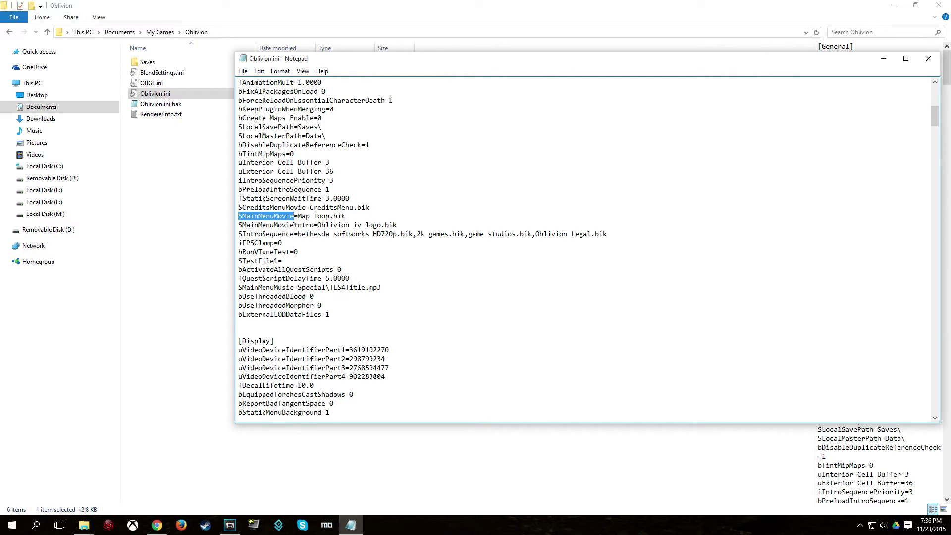
{"action": "left_click", "coordinate": [352, 214]}
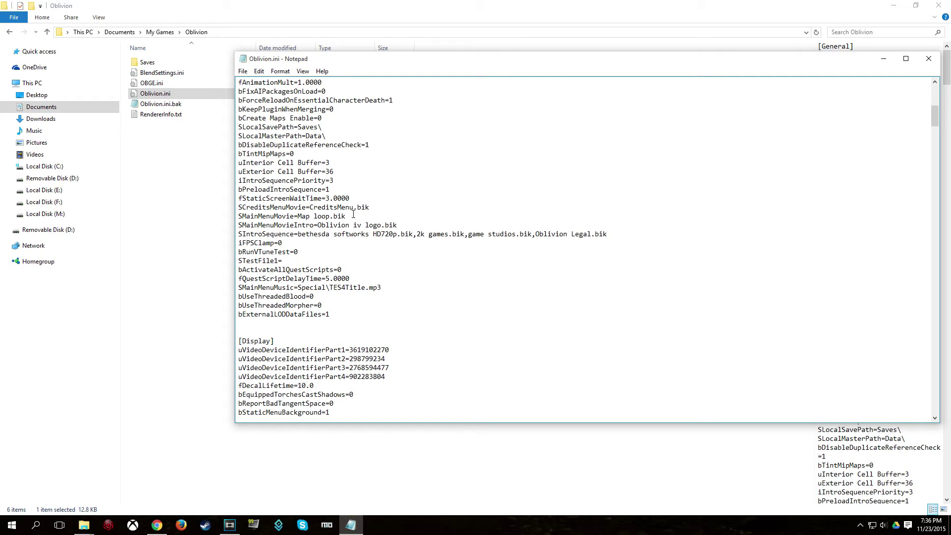
{"action": "left_click", "coordinate": [353, 215]}
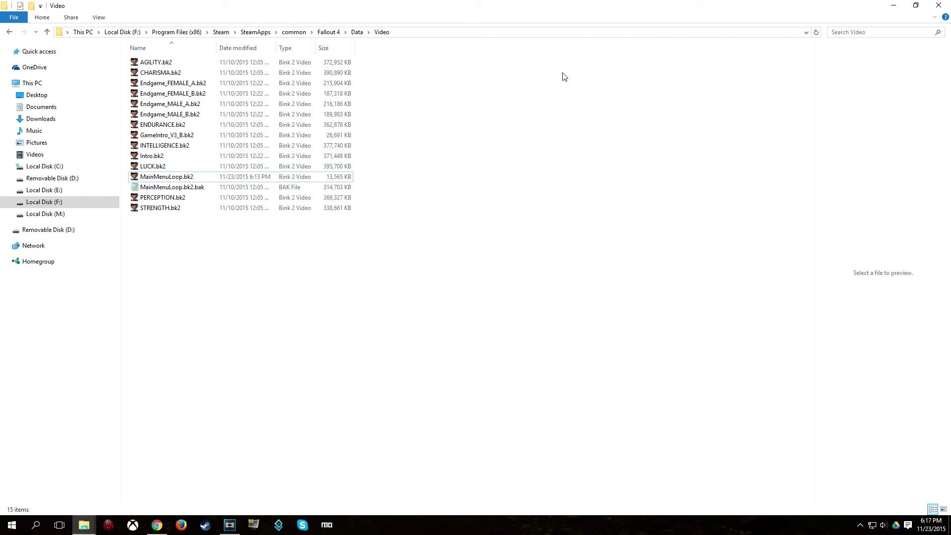
Step: Launch Fallout 4 from the desktop to see the Sega Saturn boot video on the main menu, then exit to the desktop
{"action": "left_click", "coordinate": [889, 6]}
{"action": "left_click", "coordinate": [889, 7]}
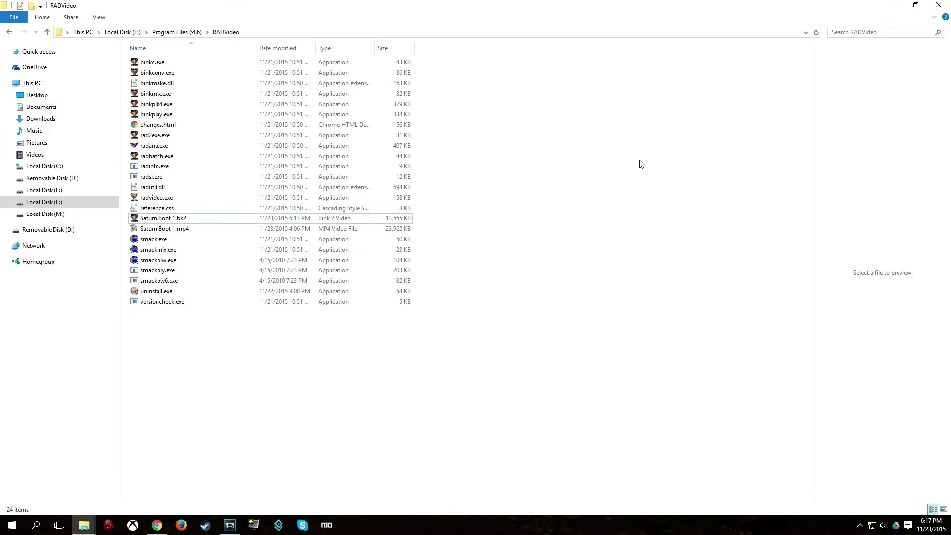
{"action": "left_click", "coordinate": [889, 7]}
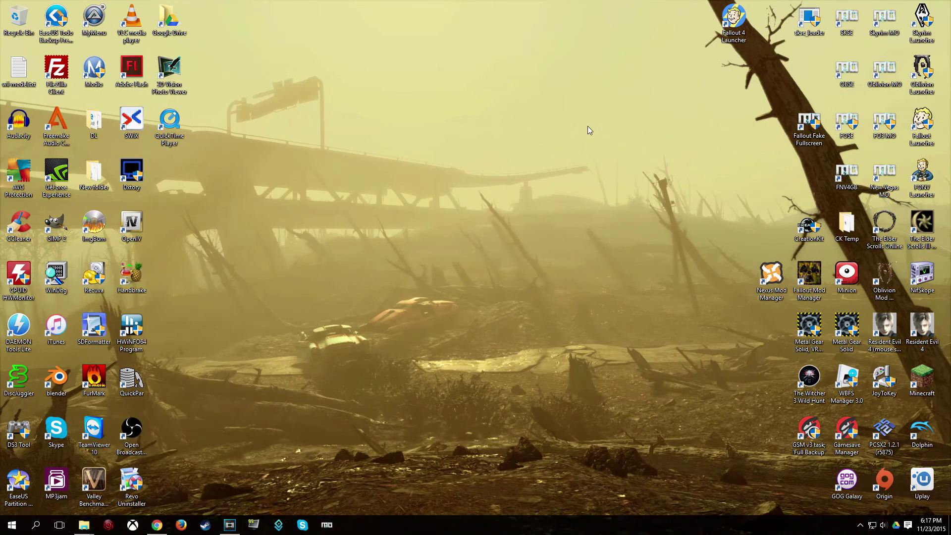
{"action": "double_click", "coordinate": [732, 22]}
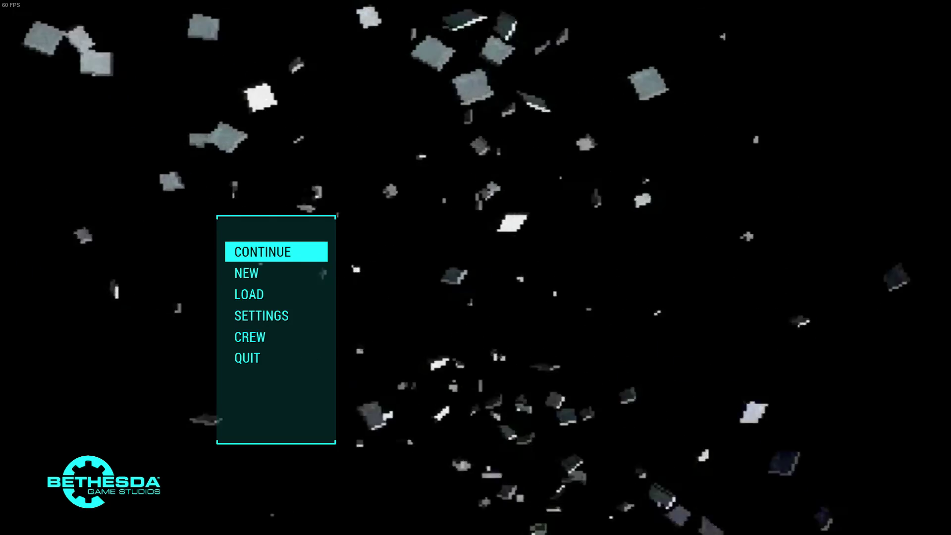
{"action": "key", "text": "alt+Tab"}
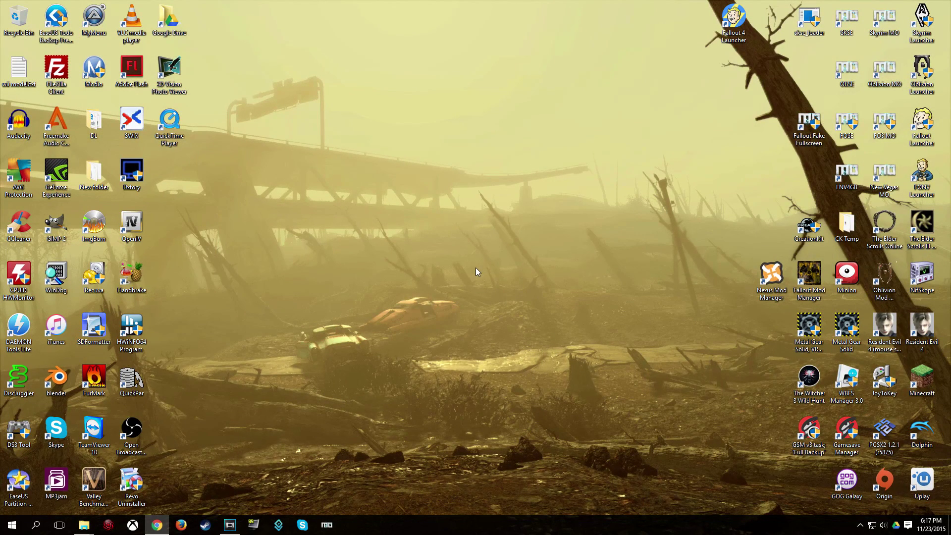